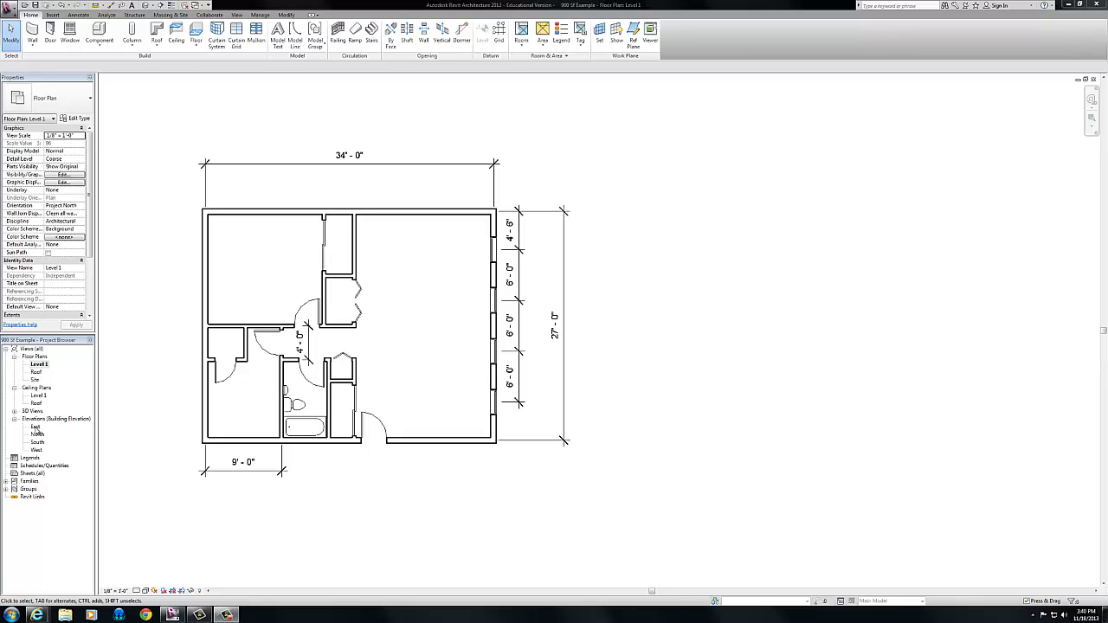
# - In the East elevation, start a Roof by Extrusion on the windowed wall's plane, with reference level Roof and a 0' 0" offset
pyautogui.doubleClick(35, 428)
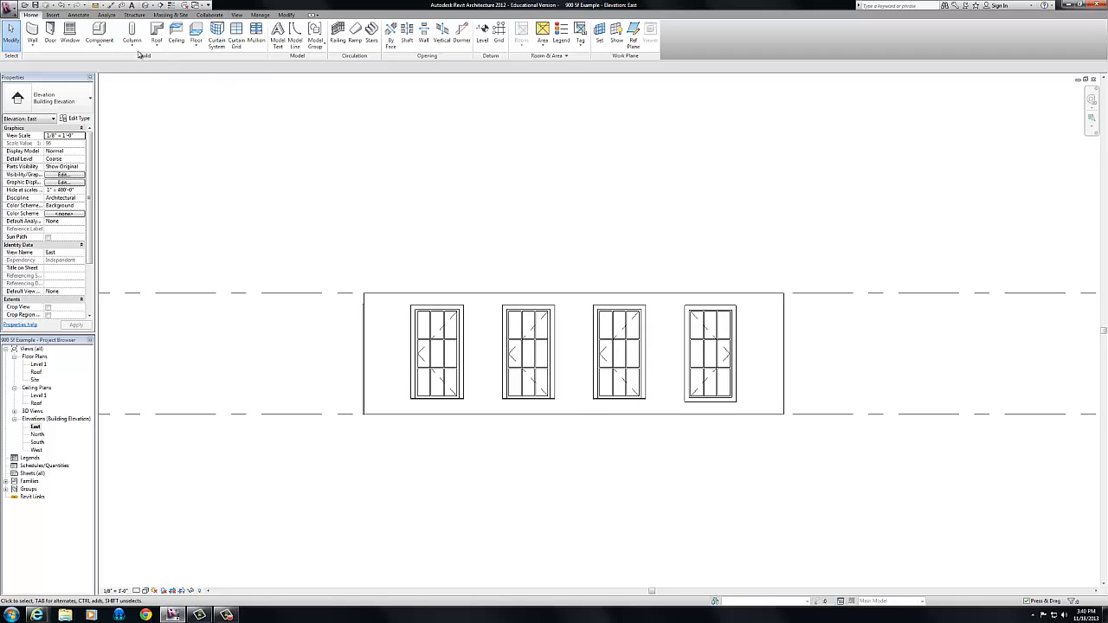
pyautogui.click(156, 47)
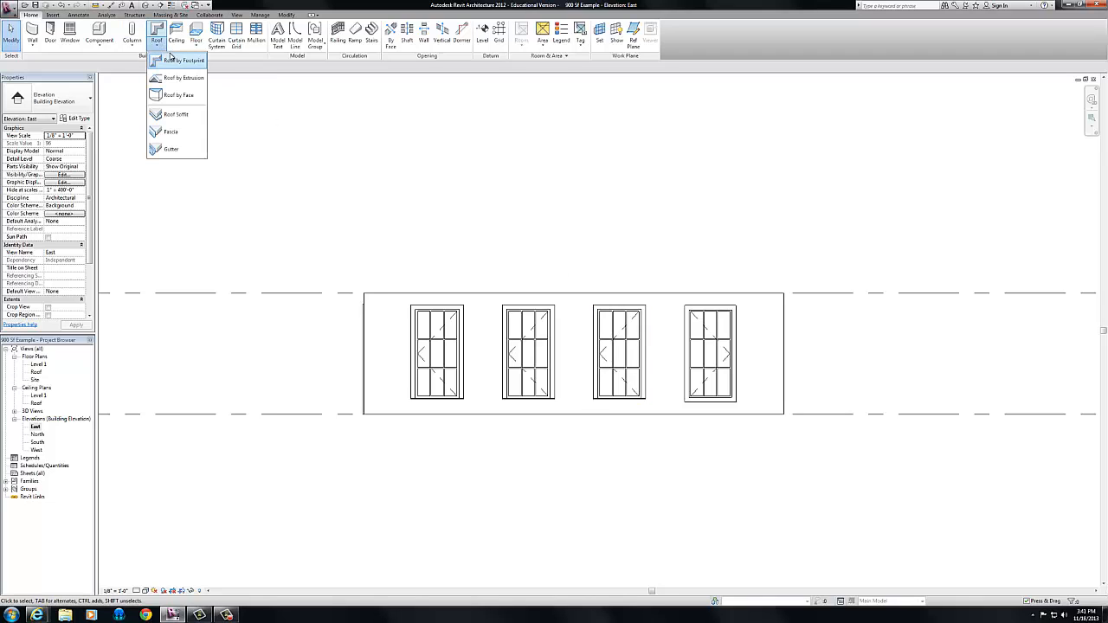
pyautogui.click(183, 78)
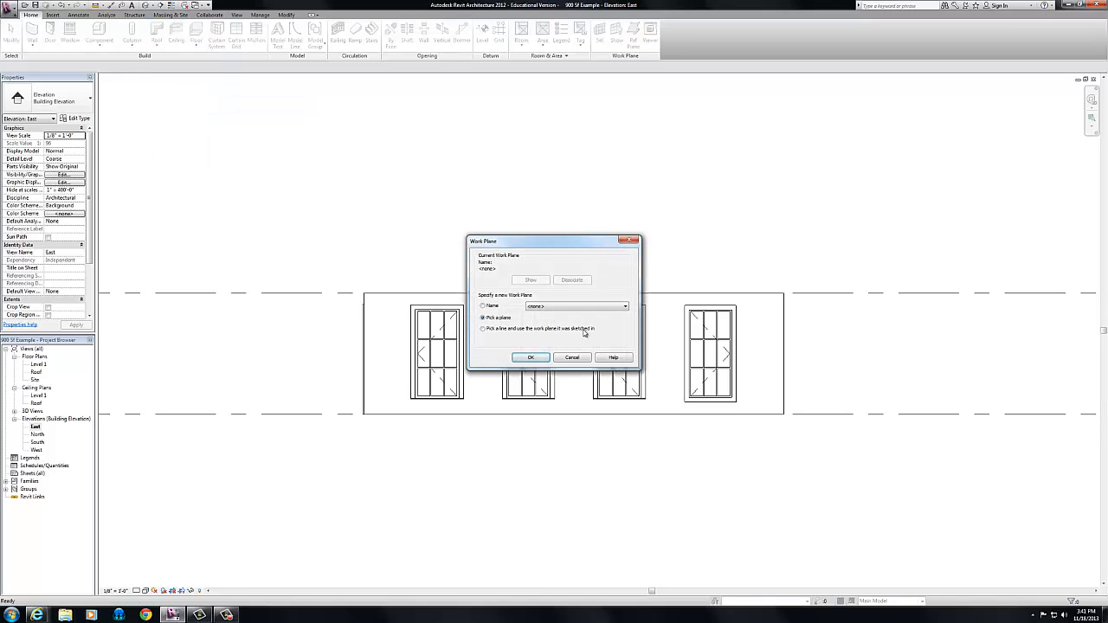
pyautogui.click(531, 359)
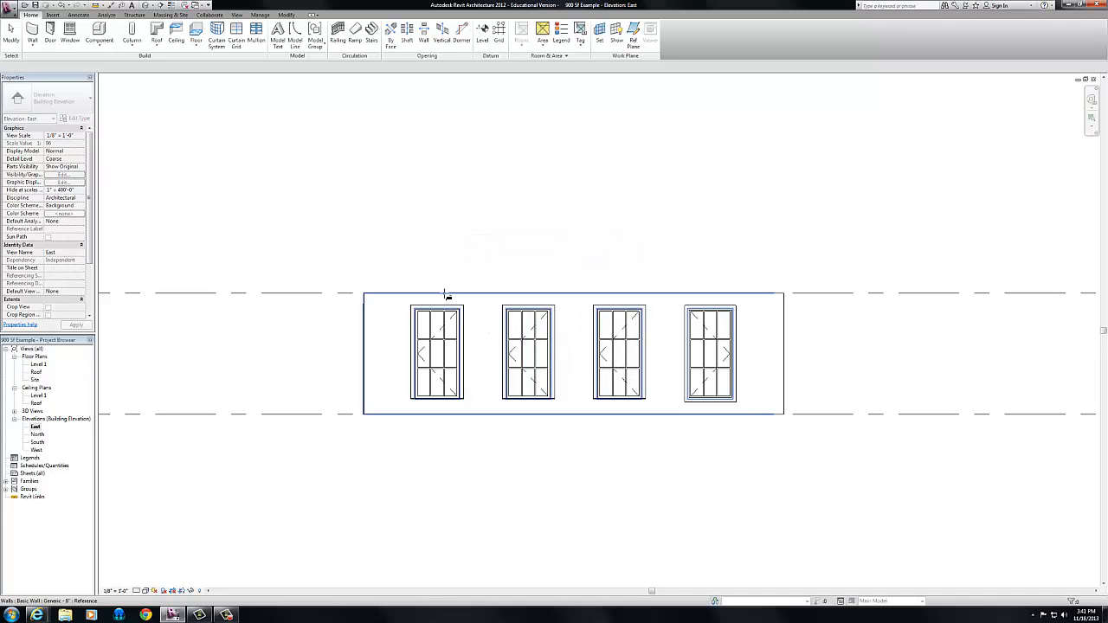
pyautogui.click(446, 296)
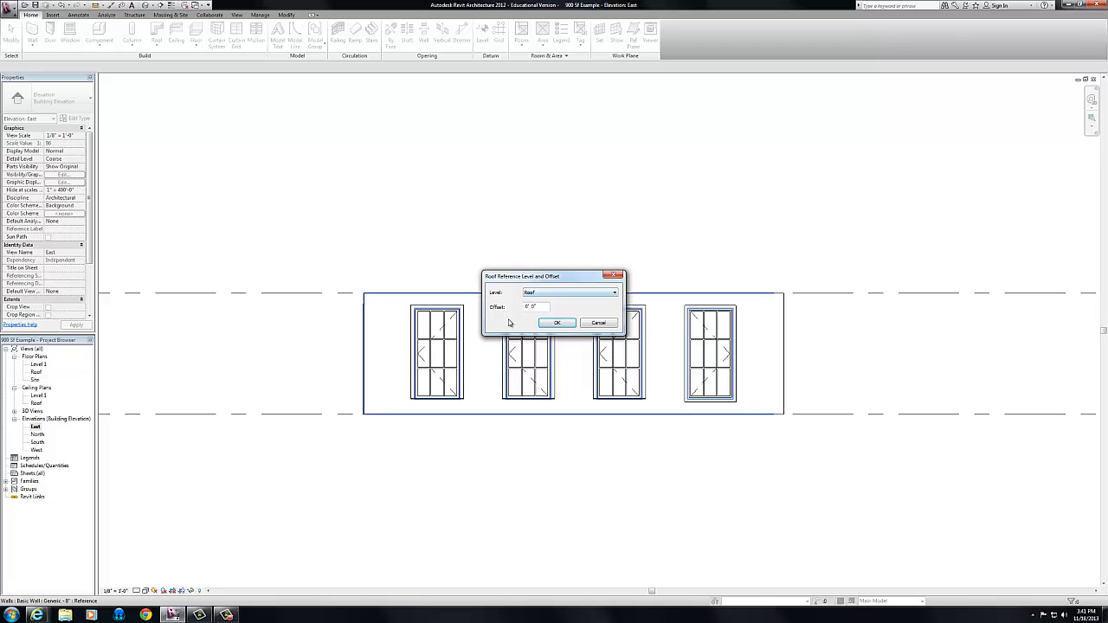
pyautogui.click(557, 325)
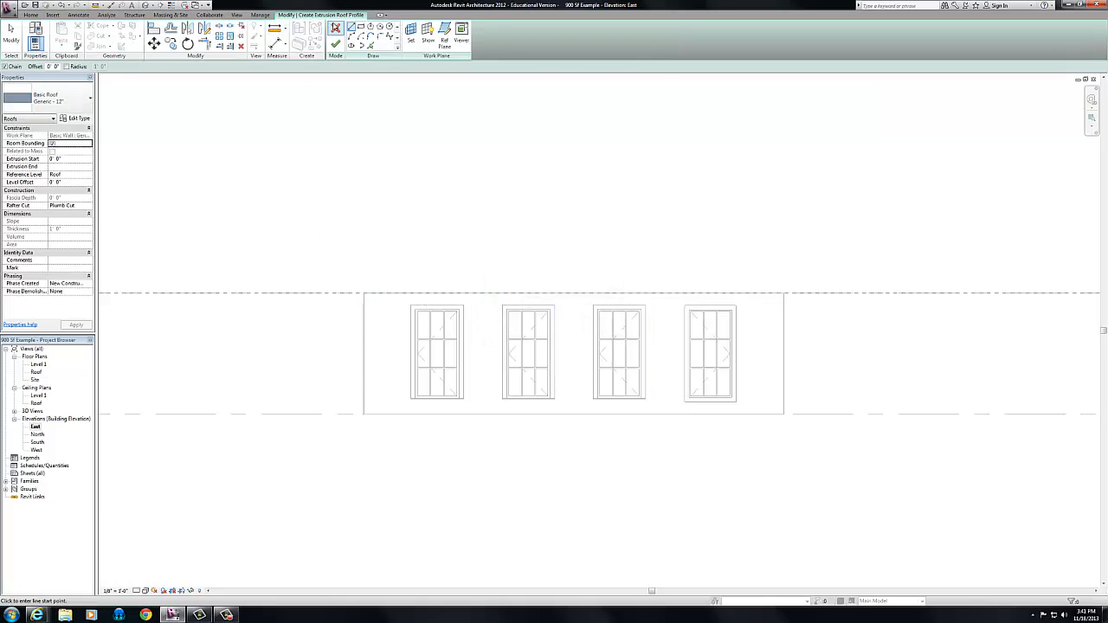
# - Sketch a vertical guide line about 10' high above the wall's left end and a 170° sloped line to it from the right top corner
pyautogui.click(364, 294)
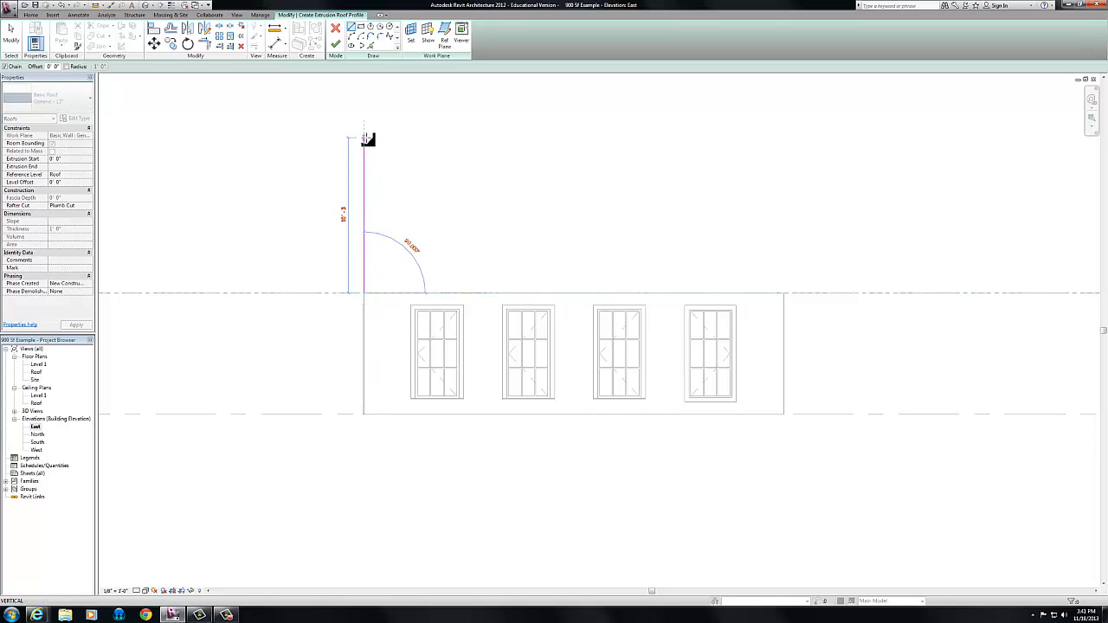
pyautogui.click(364, 137)
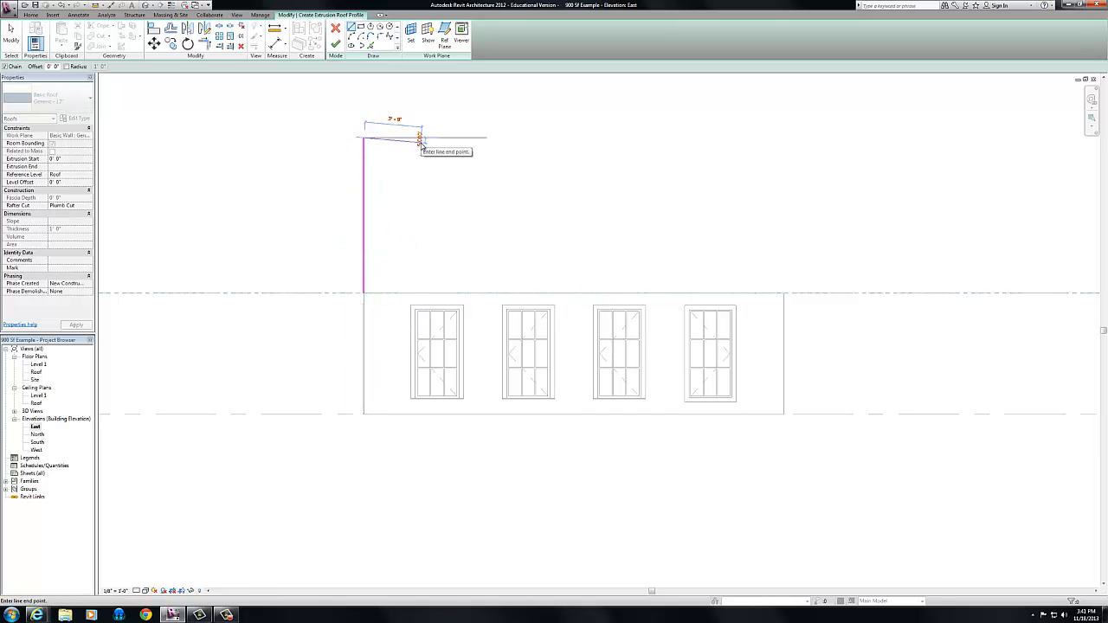
pyautogui.press('Escape')
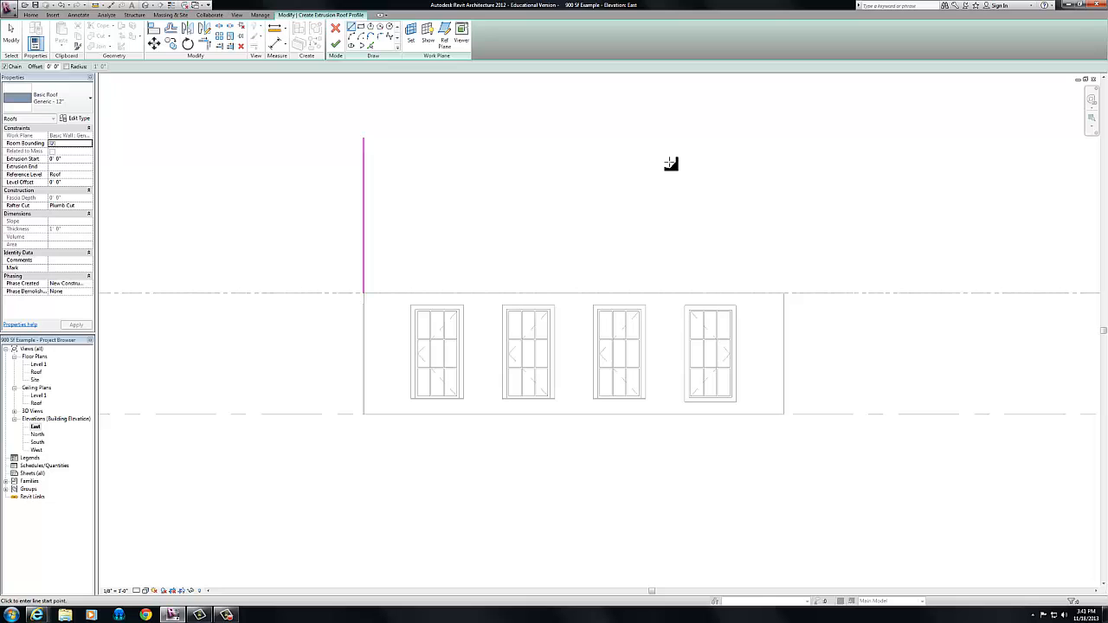
pyautogui.click(784, 294)
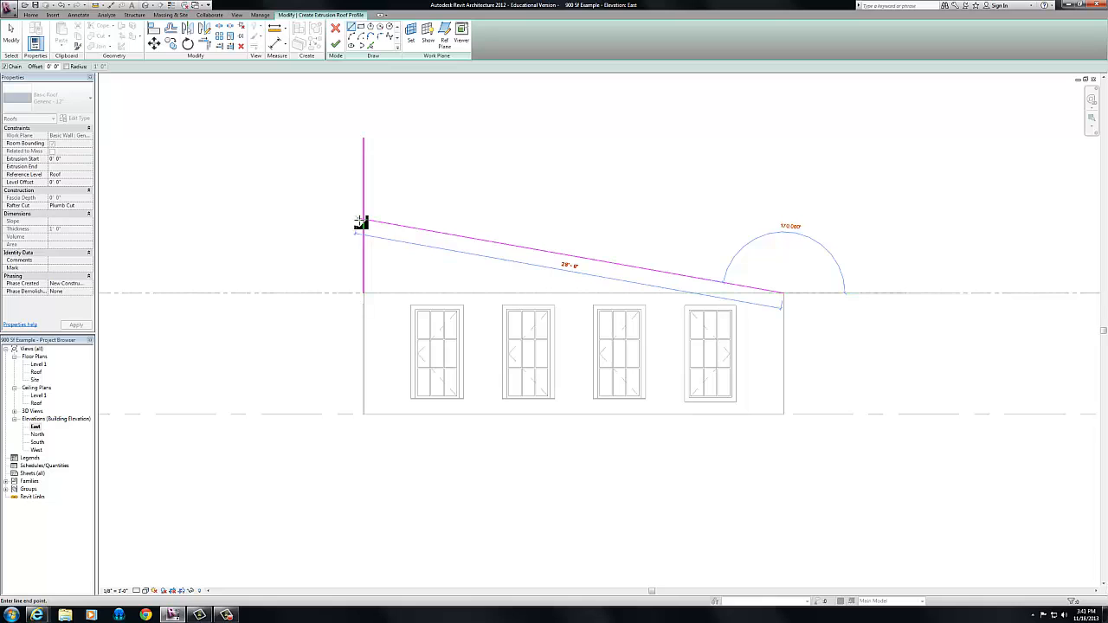
pyautogui.click(364, 222)
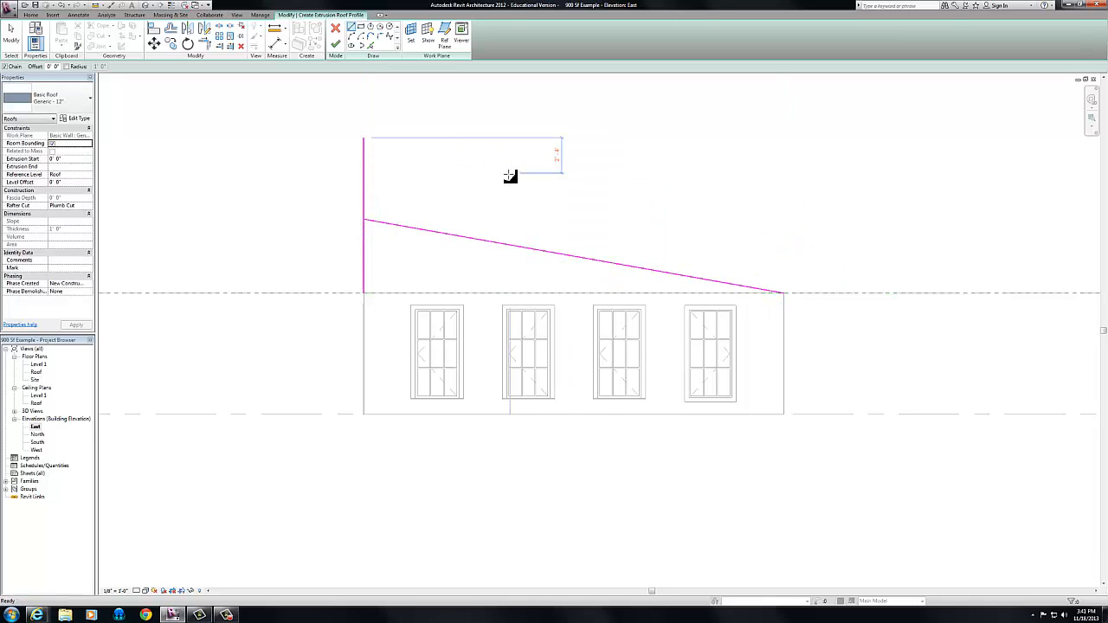
# - Sketch a short vertical guide line upward from the wall's right top corner
pyautogui.click(784, 292)
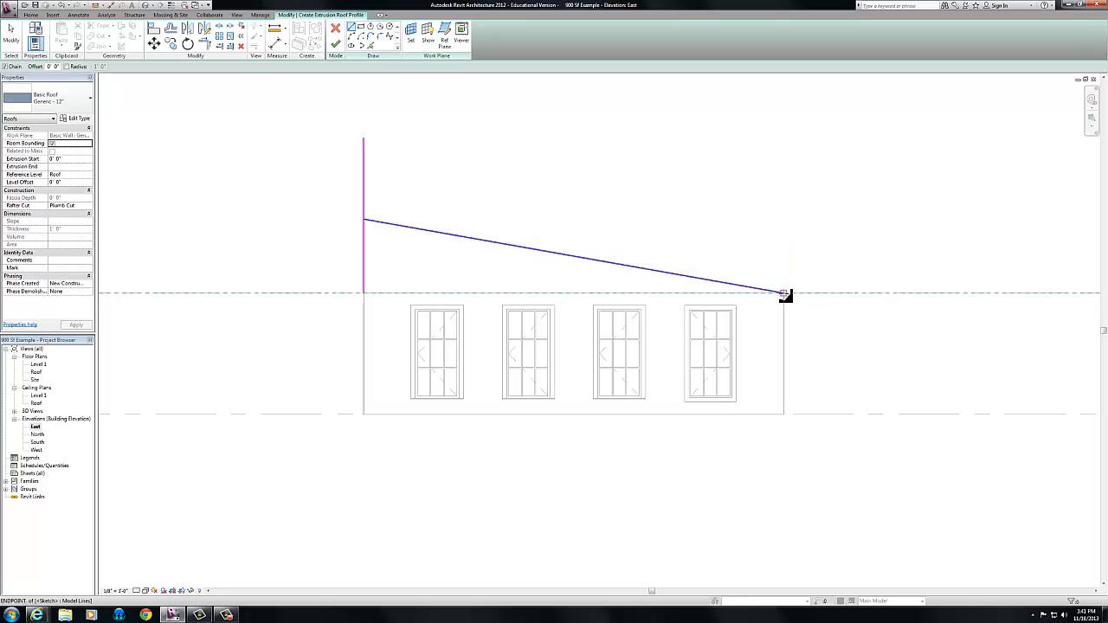
pyautogui.click(784, 234)
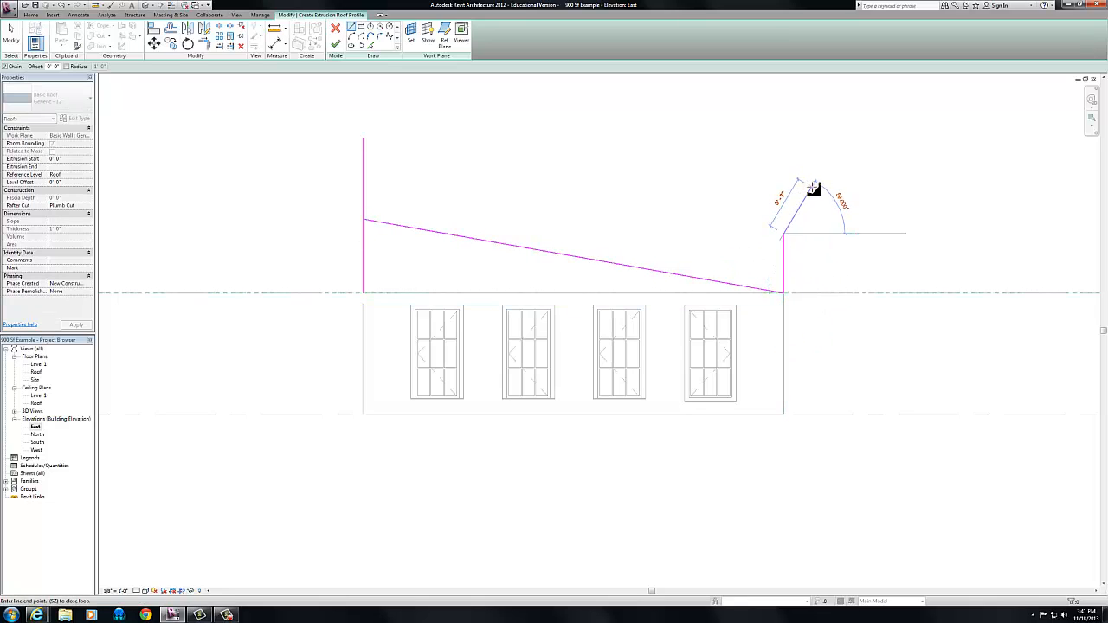
pyautogui.press('Escape')
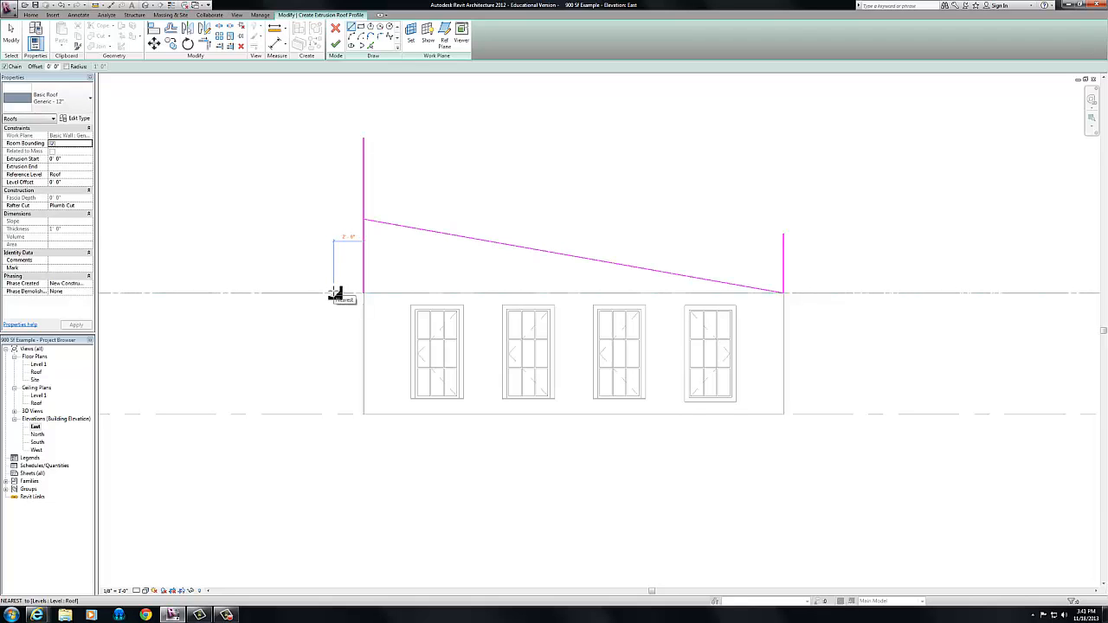
# - Sketch a vertical overhang guide line from the Roof level about 2' outside each end of the wall
pyautogui.click(335, 294)
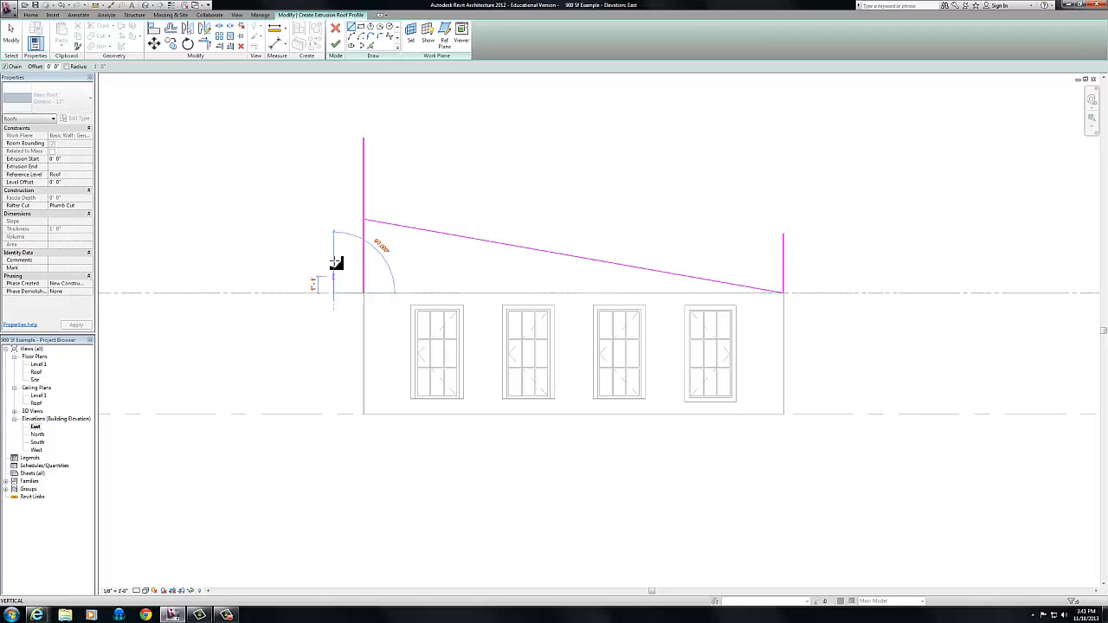
pyautogui.click(335, 180)
pyautogui.press('Escape')
pyautogui.press('Escape')
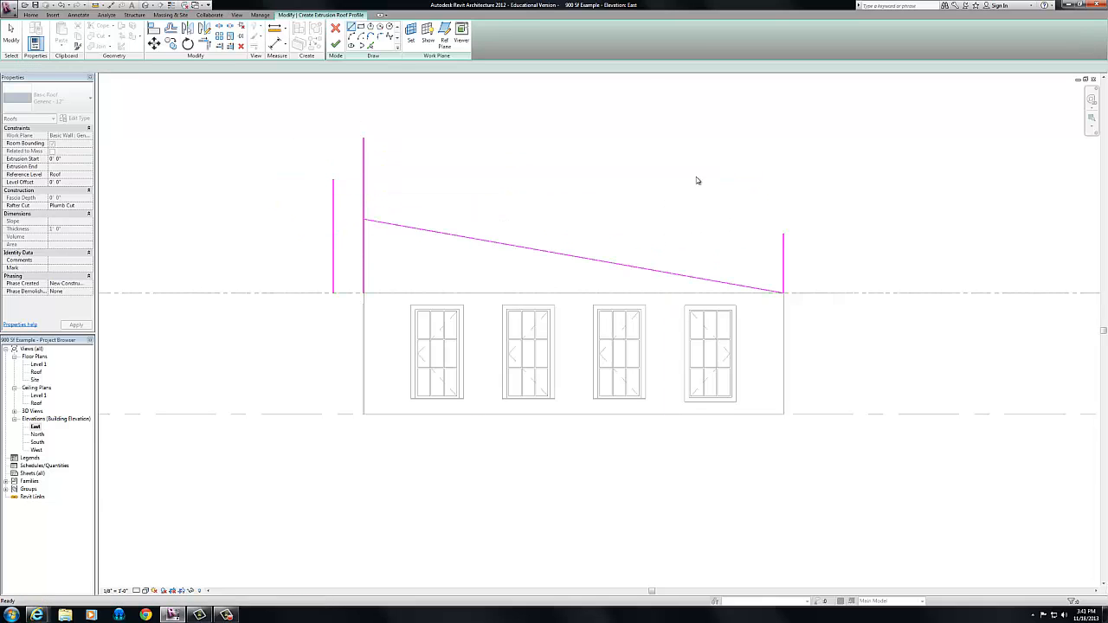
pyautogui.click(814, 295)
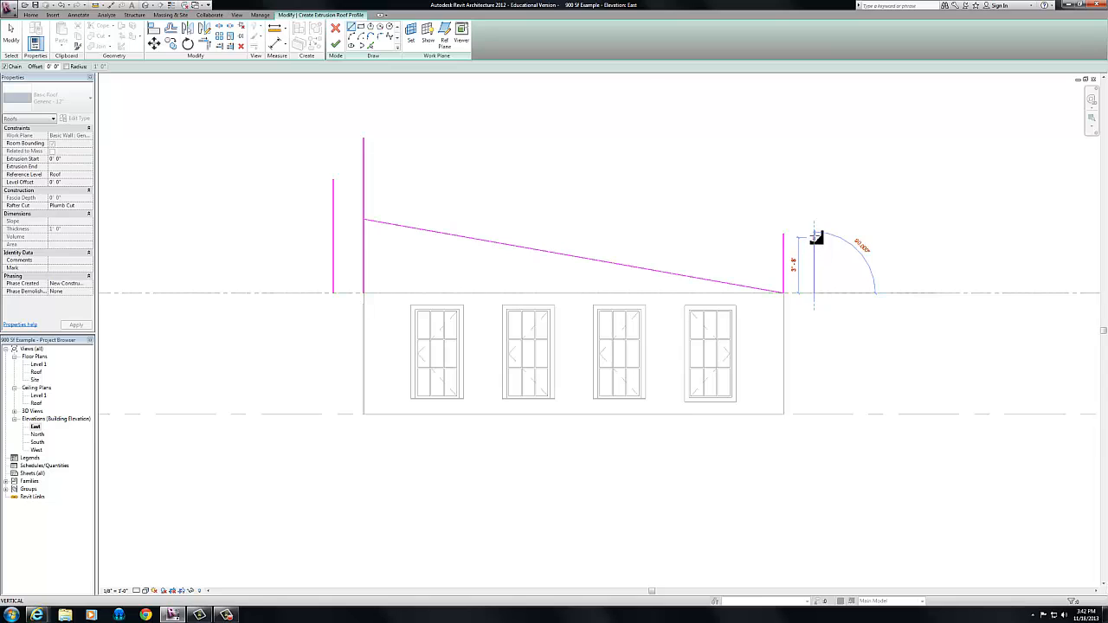
pyautogui.click(814, 235)
pyautogui.press('Escape')
pyautogui.press('Escape')
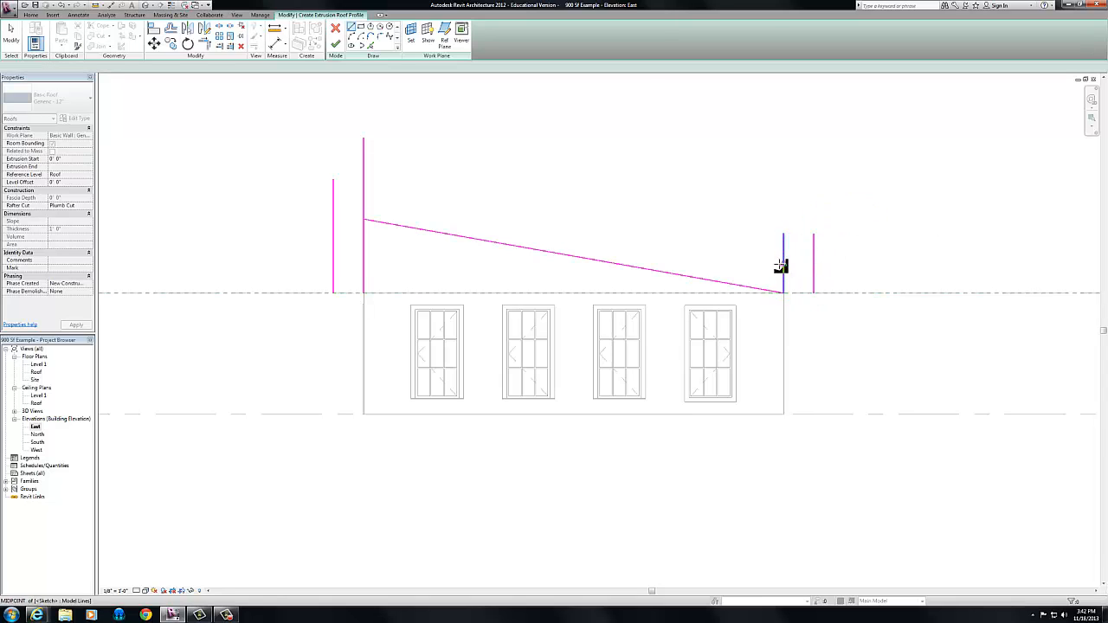
# - Extend both ends of the sloped roof line along its slope to the outer overhang guide lines
pyautogui.click(756, 293)
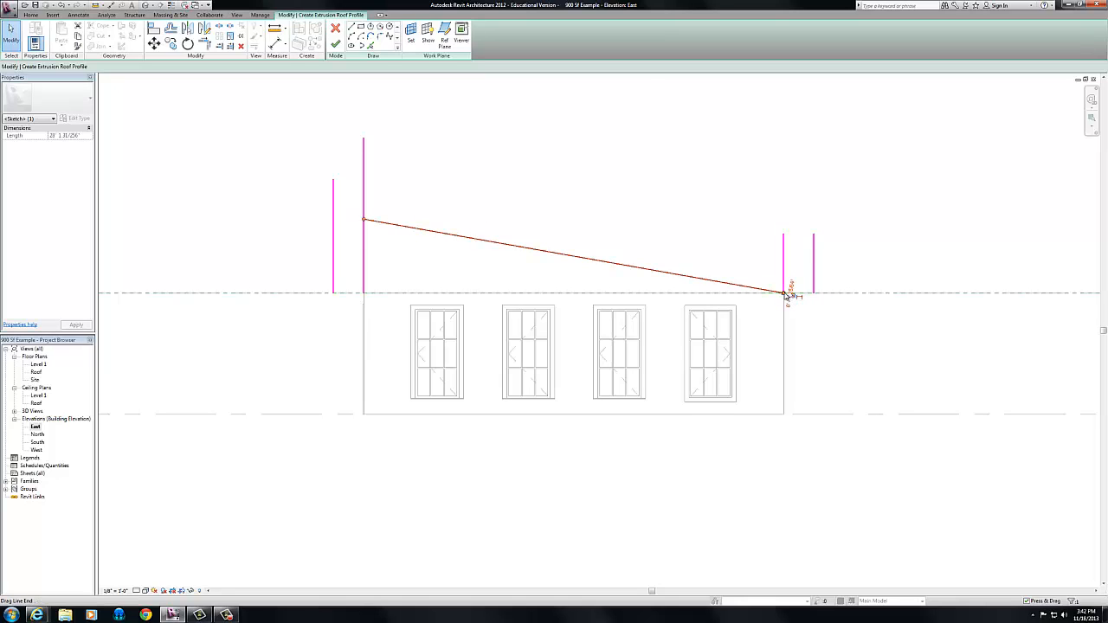
pyautogui.moveTo(786, 295); pyautogui.dragTo(814, 300)
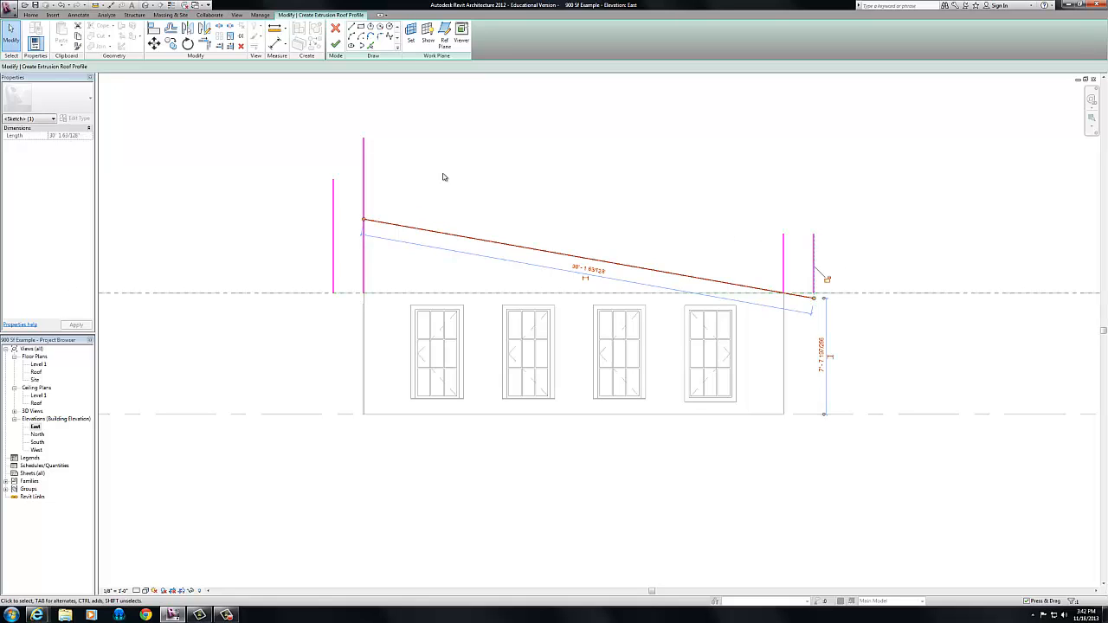
pyautogui.moveTo(364, 221); pyautogui.dragTo(333, 215)
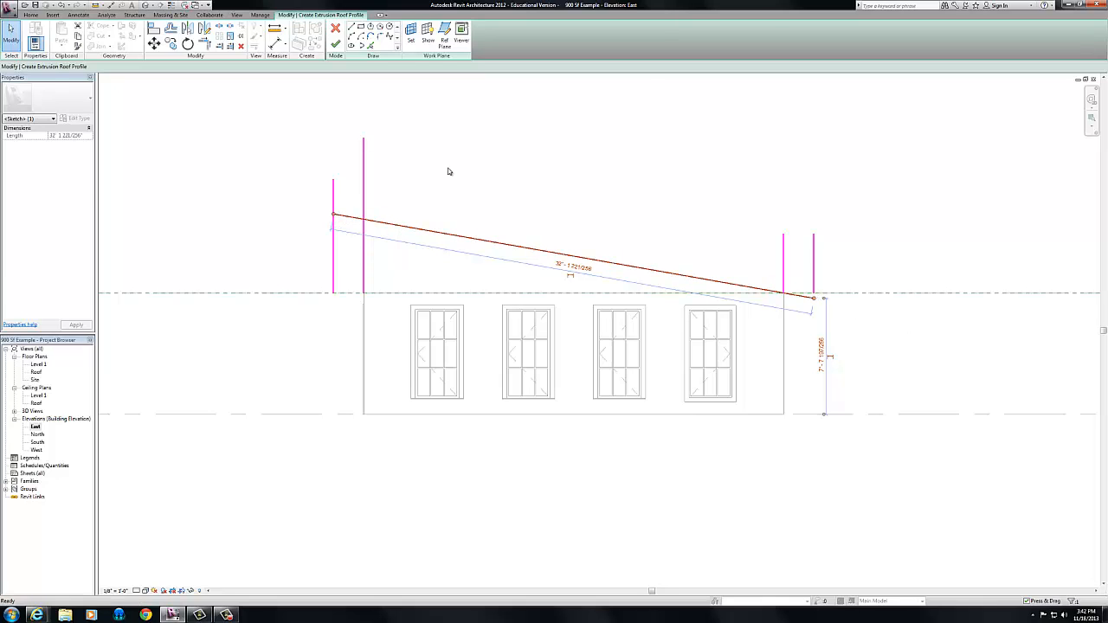
# - Delete the four vertical guide lines and finish the roof profile sketch with only the sloped line
pyautogui.moveTo(408, 161); pyautogui.dragTo(310, 193)
pyautogui.press('Delete')
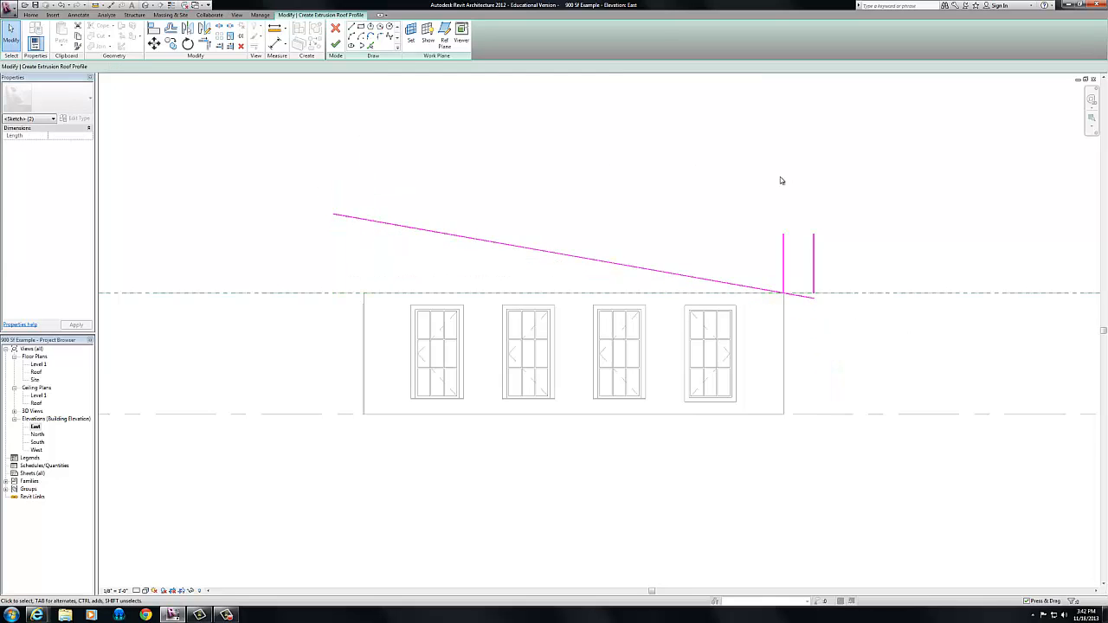
pyautogui.moveTo(826, 224); pyautogui.dragTo(771, 243)
pyautogui.press('Delete')
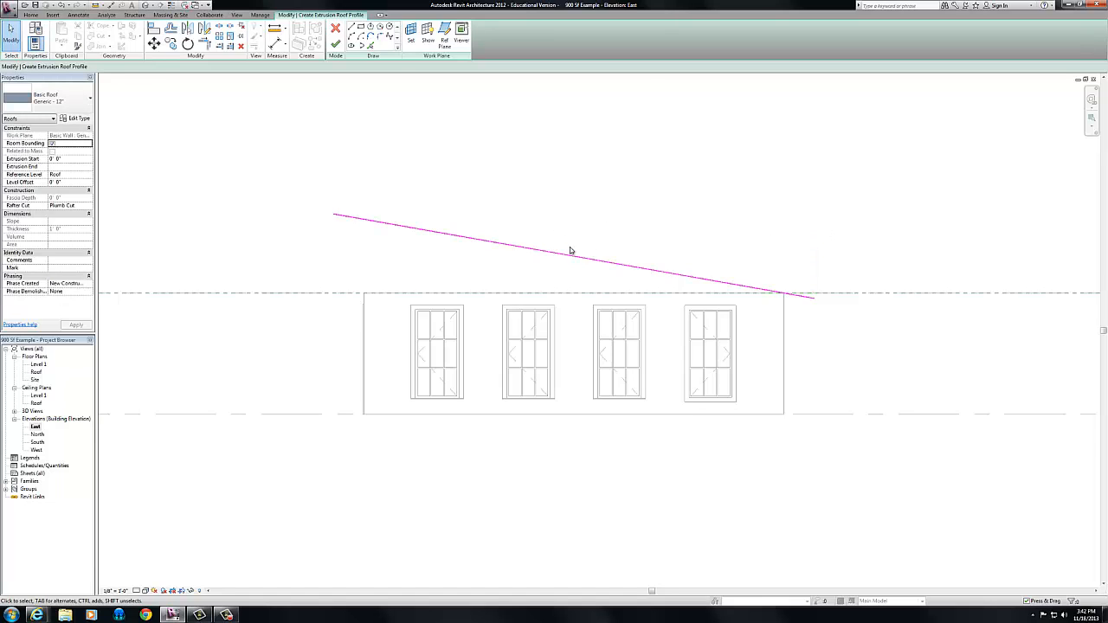
pyautogui.click(335, 46)
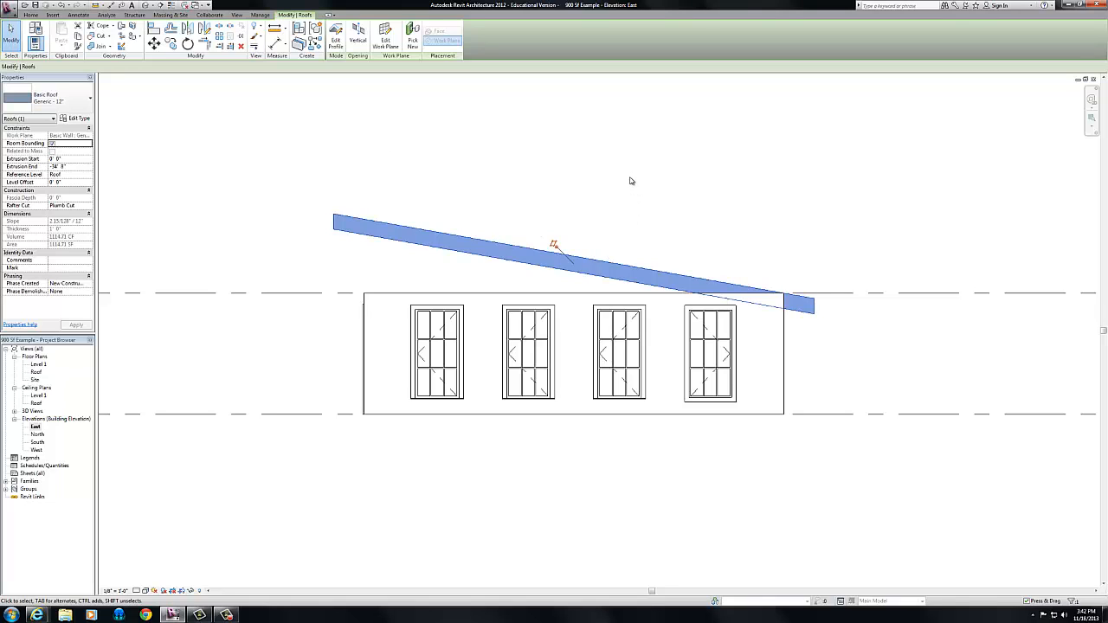
# - Nudge the extruded roof upward until its underside meets the wall's right top corner, and deselect it
pyautogui.press('Up')
pyautogui.press('Up')
pyautogui.press('Up')
pyautogui.press('Up')
pyautogui.press('Up')
pyautogui.press('Up')
pyautogui.press('Up')
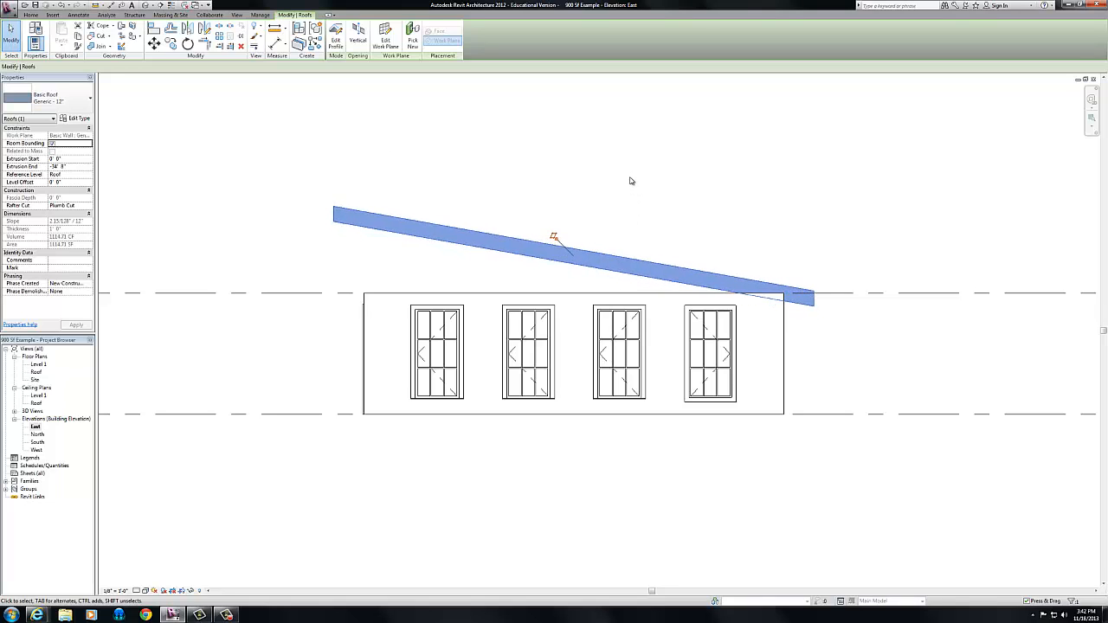
pyautogui.press('Up')
pyautogui.press('Up')
pyautogui.press('Up')
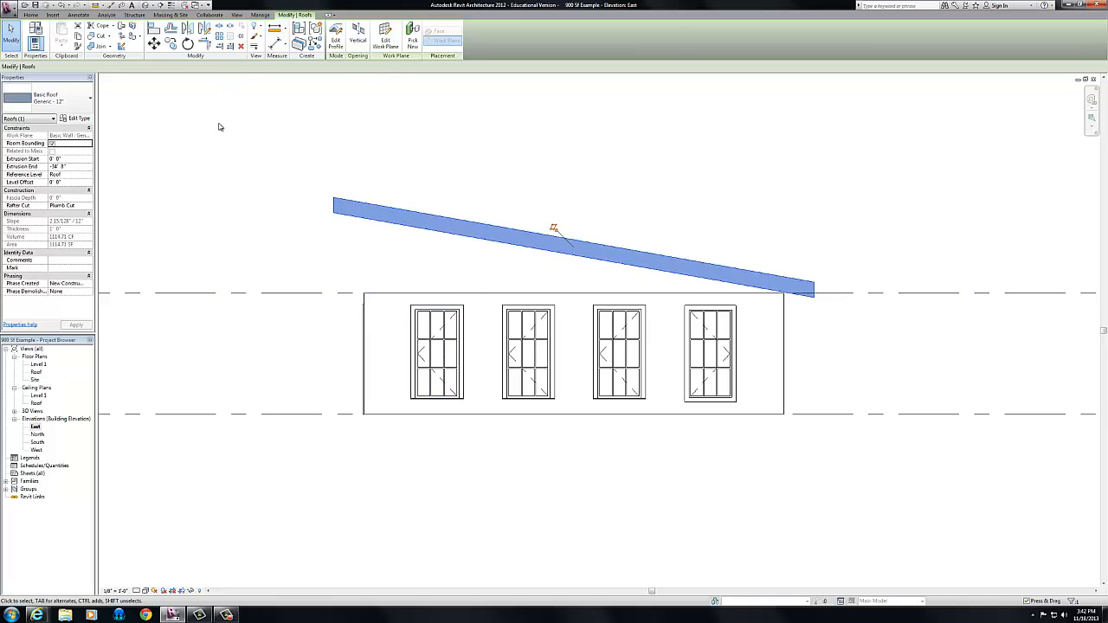
pyautogui.click(254, 126)
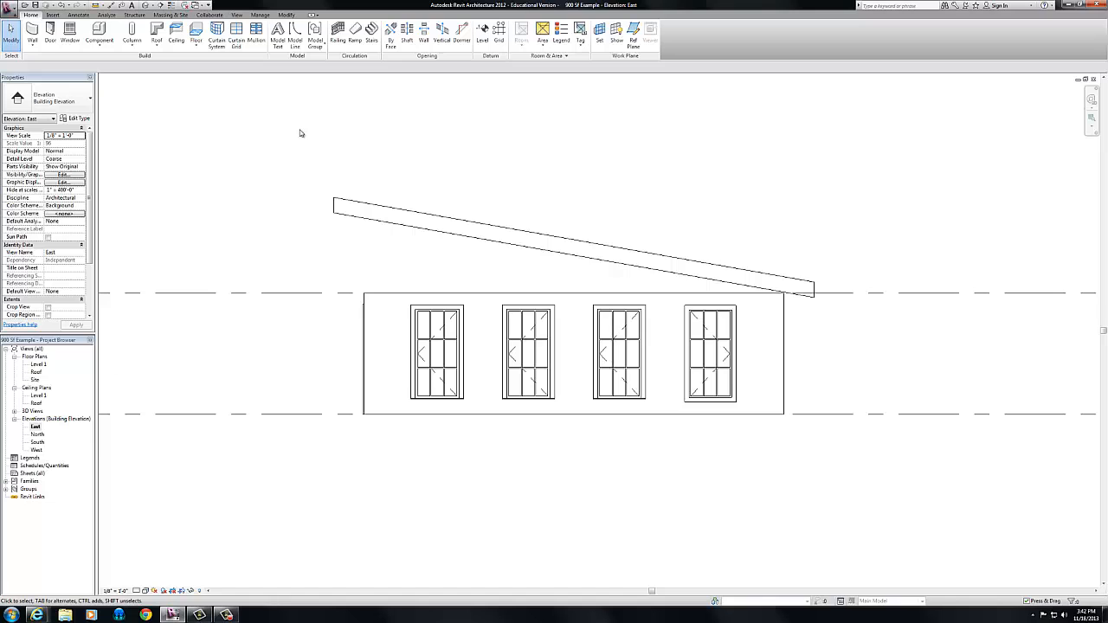
# - In the 3D view, attach the tops of all four exterior walls to the sloped roof
pyautogui.click(149, 5)
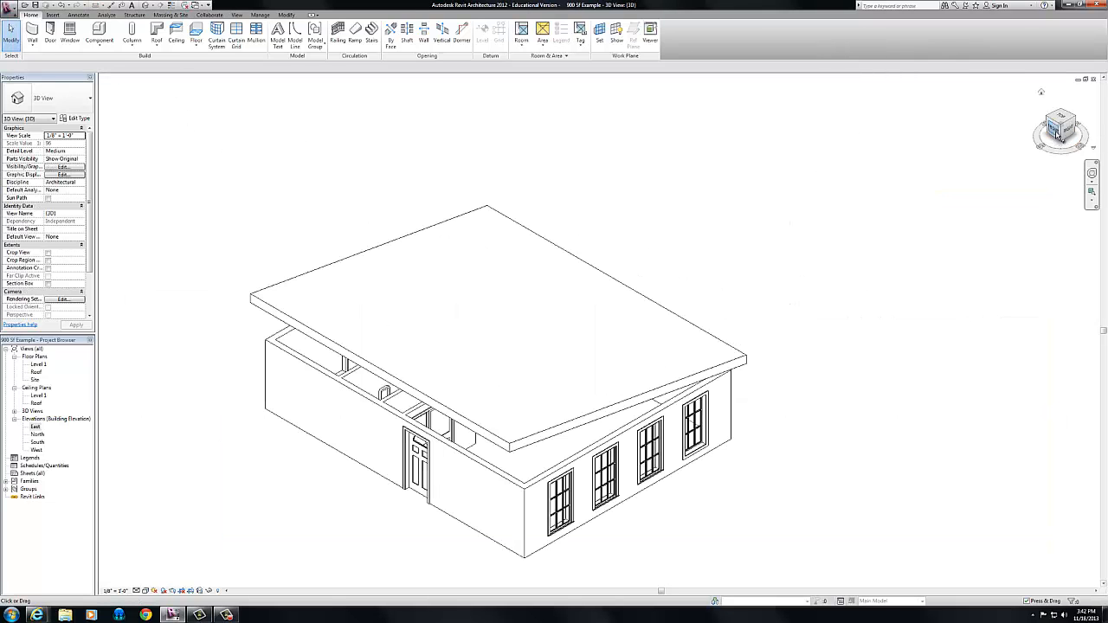
pyautogui.moveTo(484, 490); pyautogui.dragTo(490, 376, button='middle')
pyautogui.scroll(2, 490, 376)
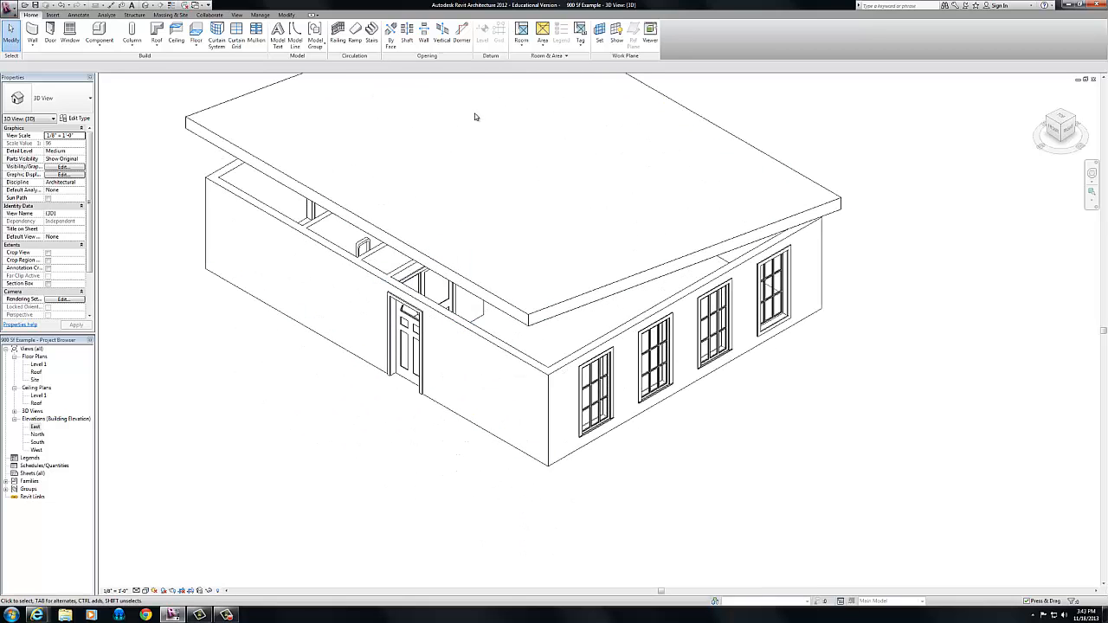
pyautogui.click(499, 377)
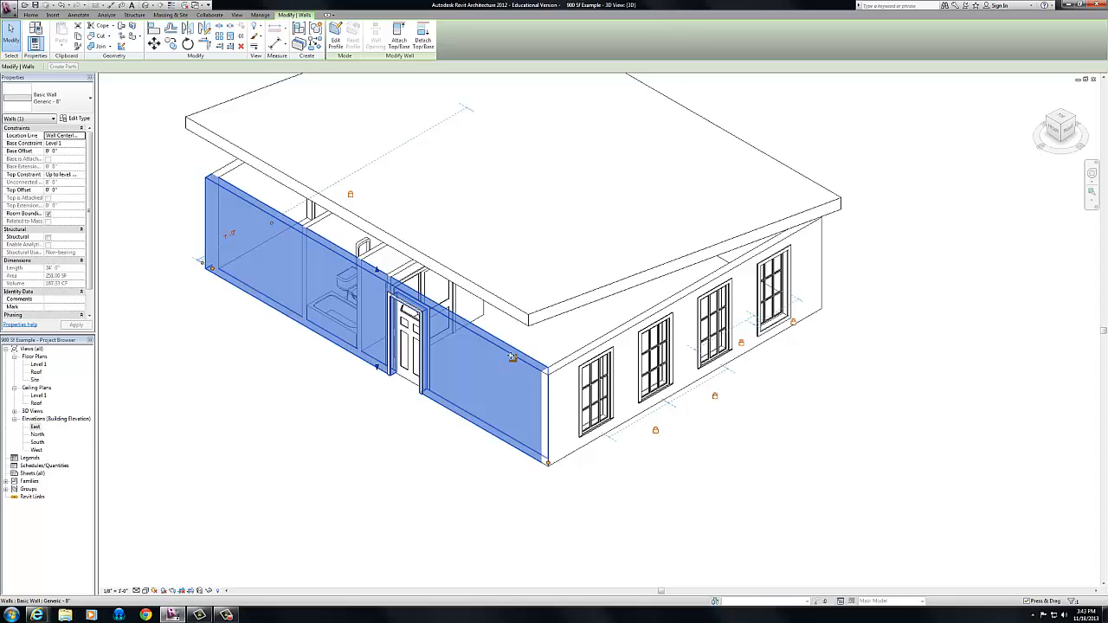
pyautogui.keyDown('ctrl'); pyautogui.click(596, 355); pyautogui.keyUp('ctrl')
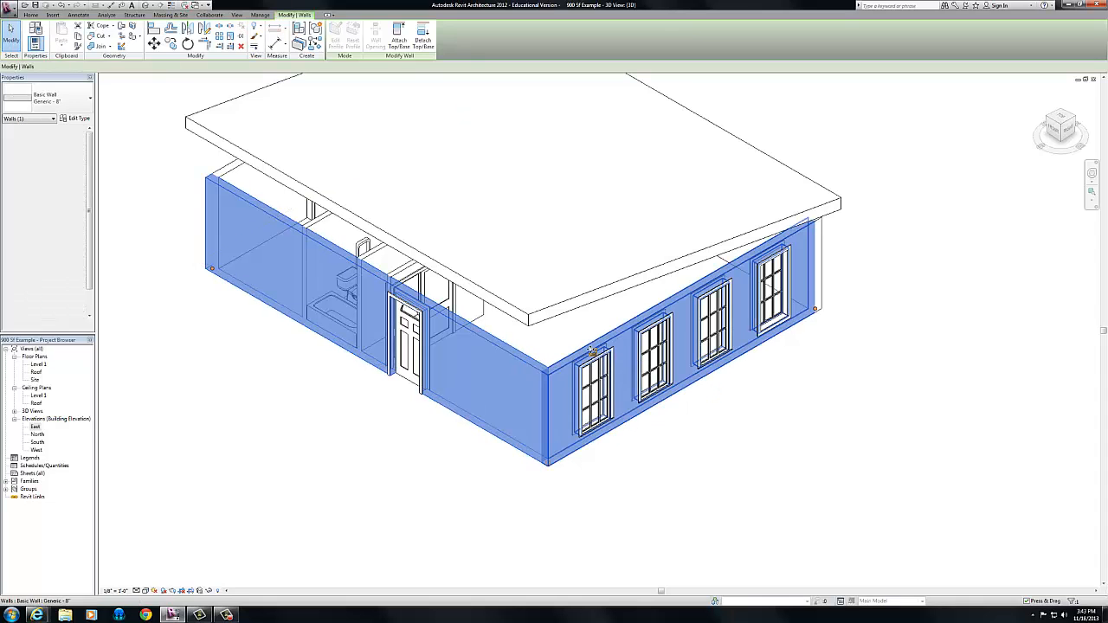
pyautogui.keyDown('ctrl'); pyautogui.click(224, 171); pyautogui.keyUp('ctrl')
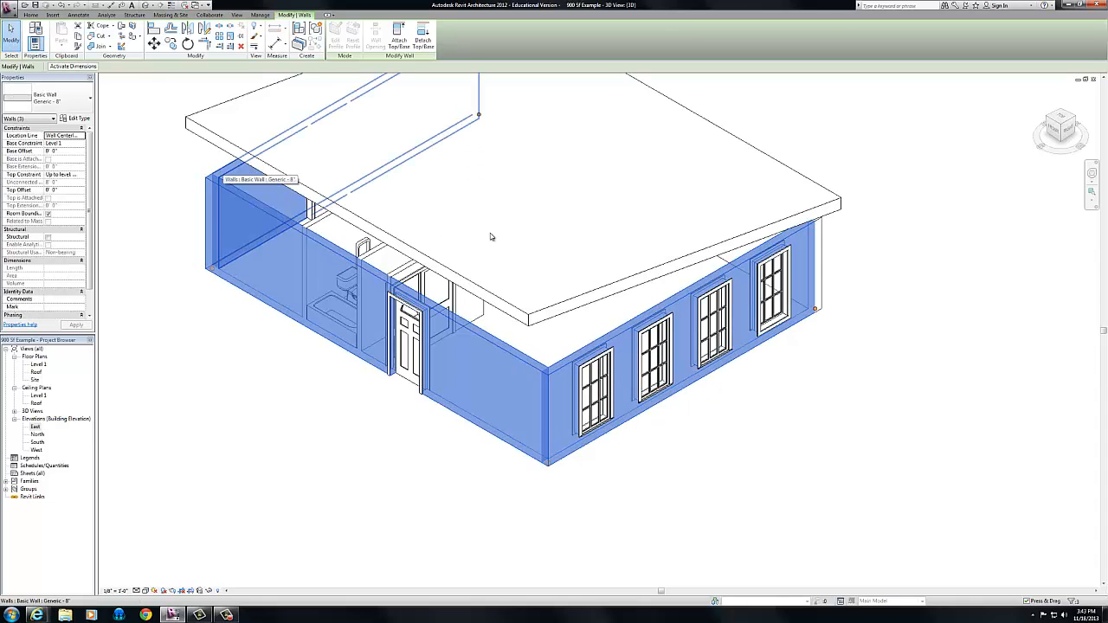
pyautogui.keyDown('ctrl'); pyautogui.click(821, 226); pyautogui.keyUp('ctrl')
pyautogui.click(399, 36)
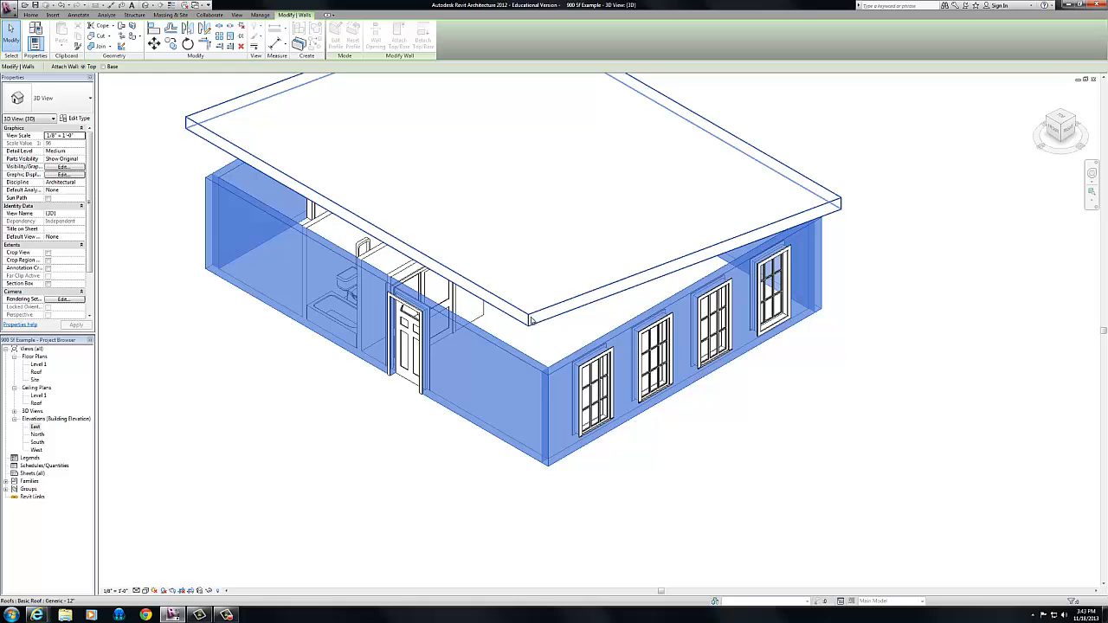
pyautogui.click(531, 321)
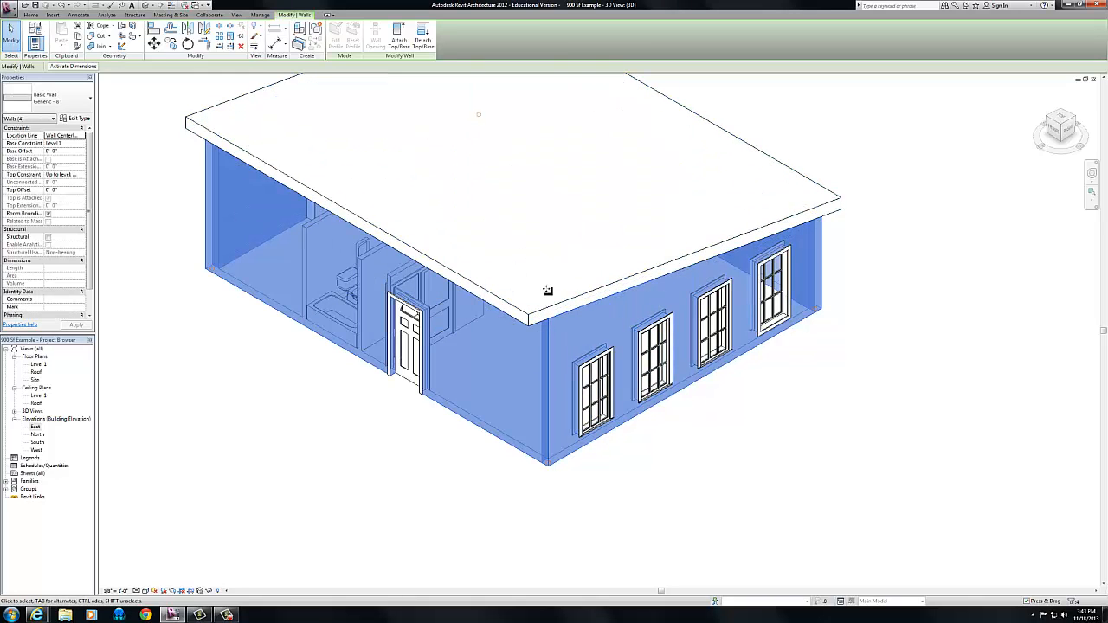
pyautogui.click(561, 280)
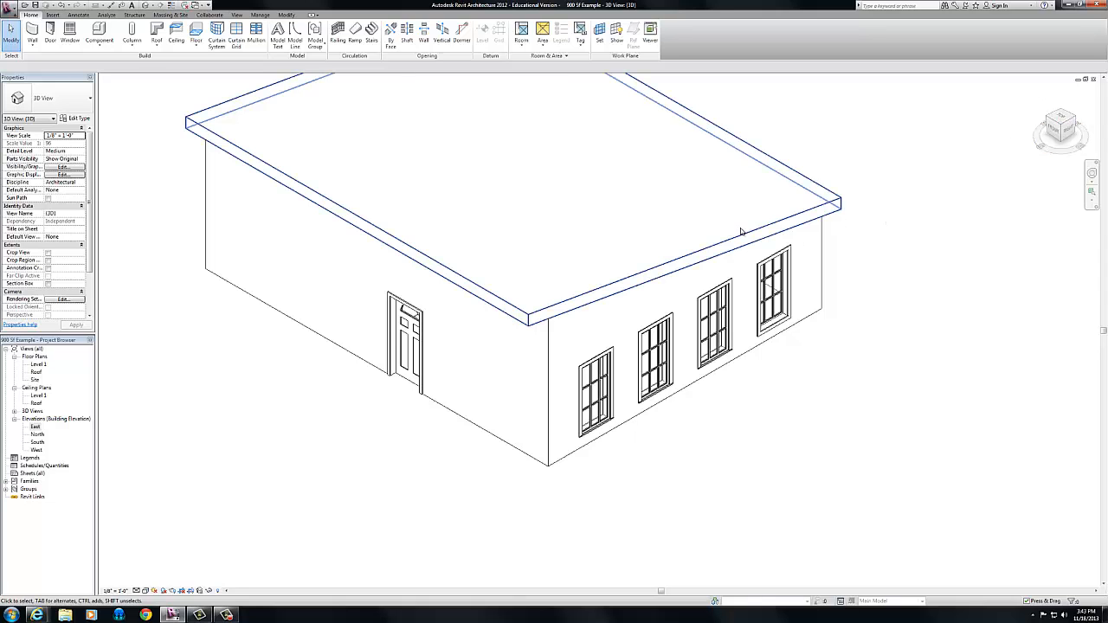
# - In the South elevation, extend the roof's west end past the wall so the extrusion ends at about -36' 7"
pyautogui.click(1070, 133)
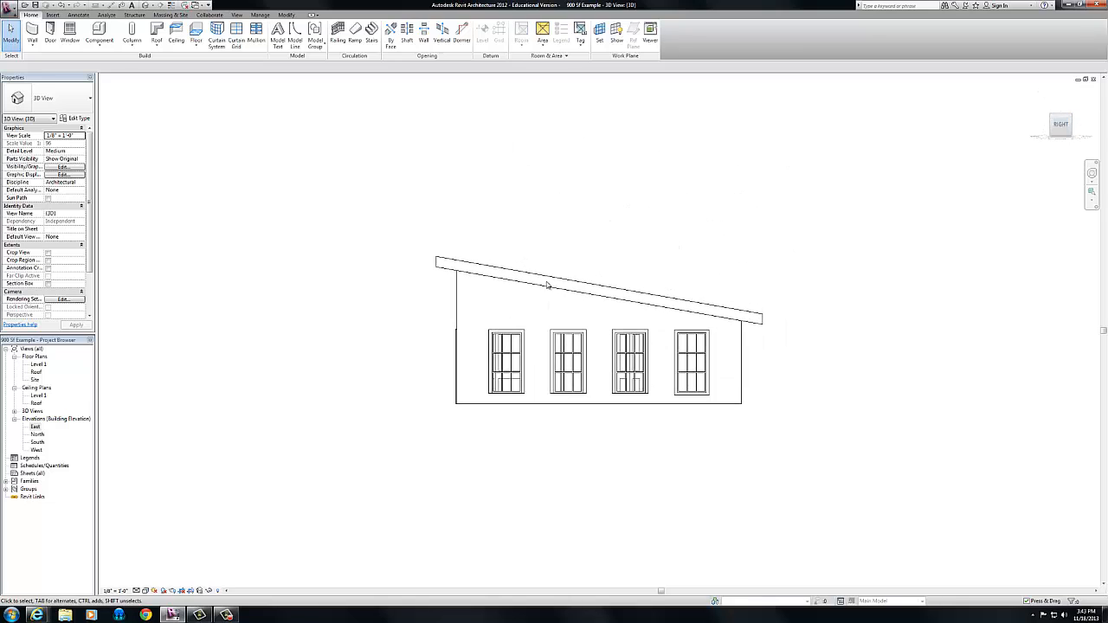
pyautogui.click(1051, 117)
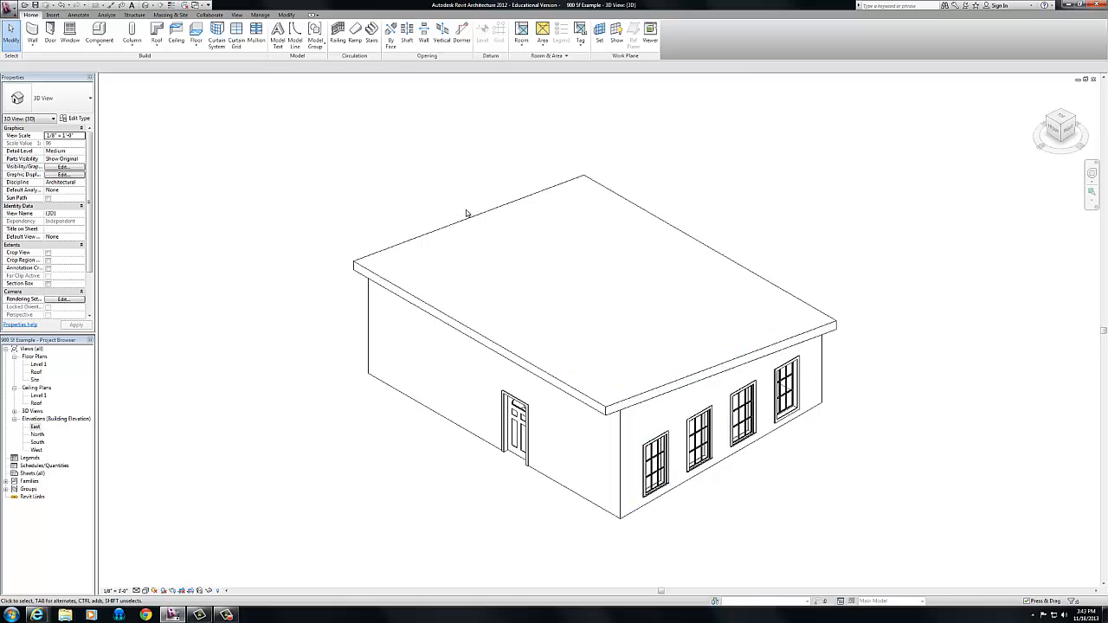
pyautogui.doubleClick(37, 442)
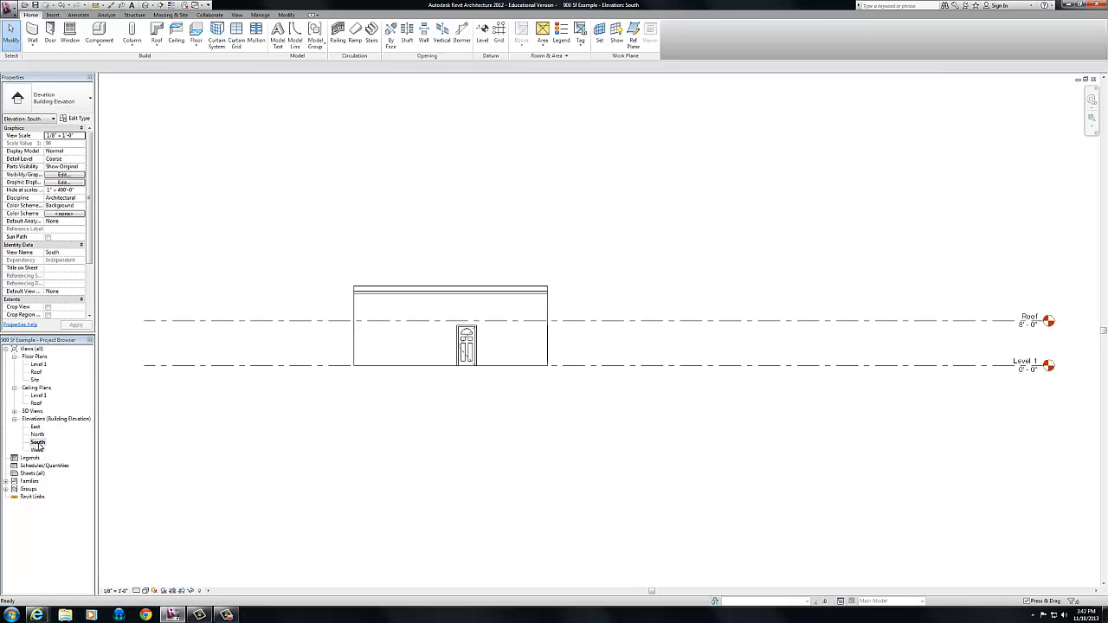
pyautogui.scroll(3, 460, 297)
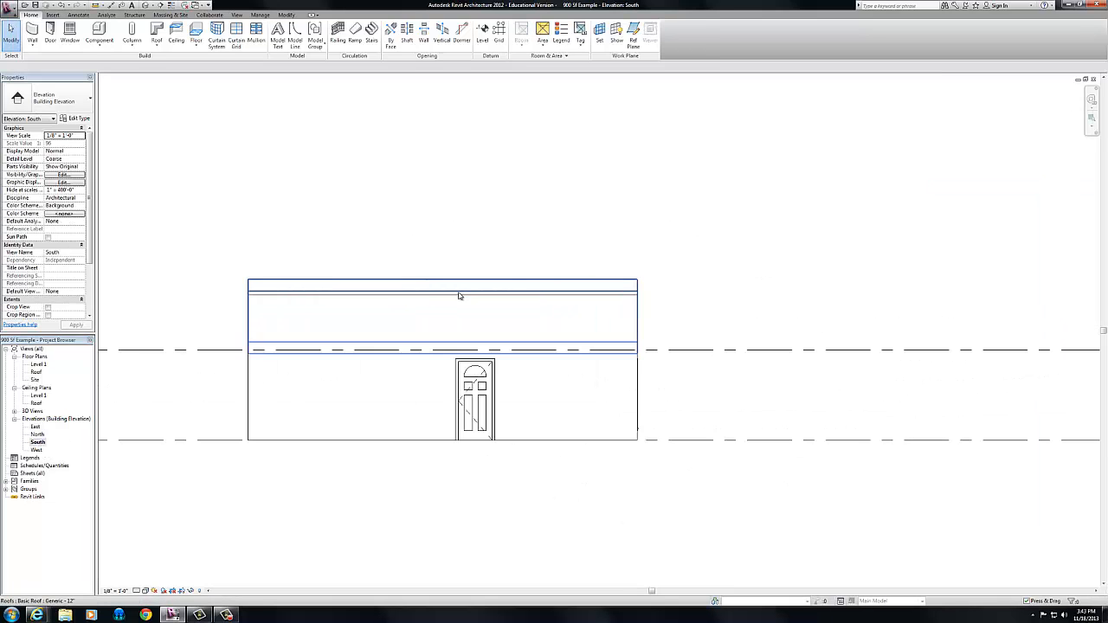
pyautogui.scroll(1, 256, 298)
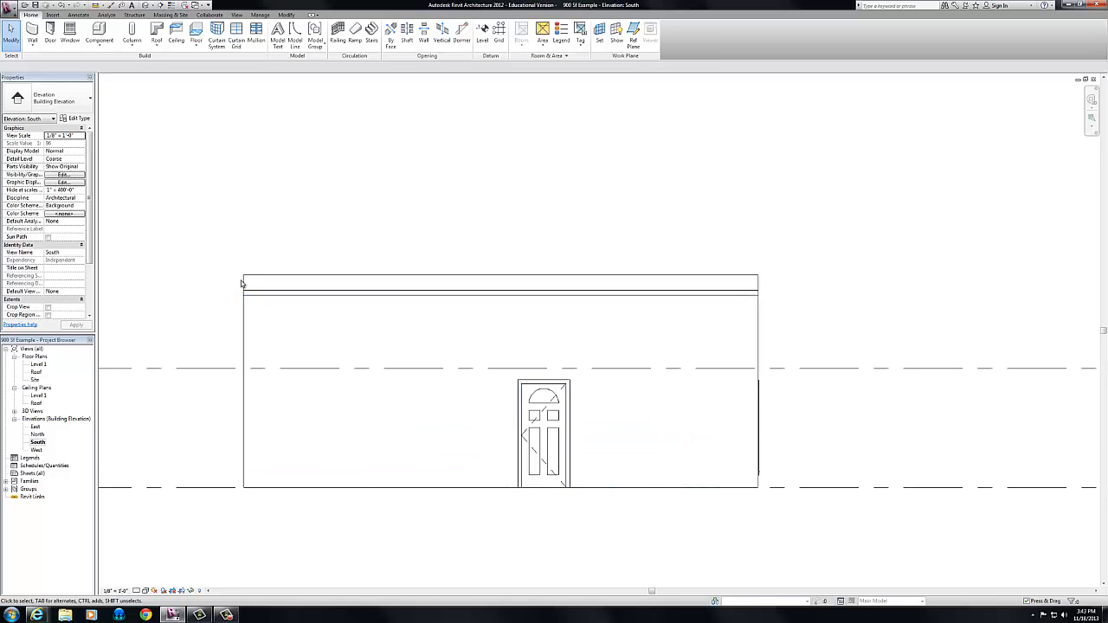
pyautogui.click(243, 284)
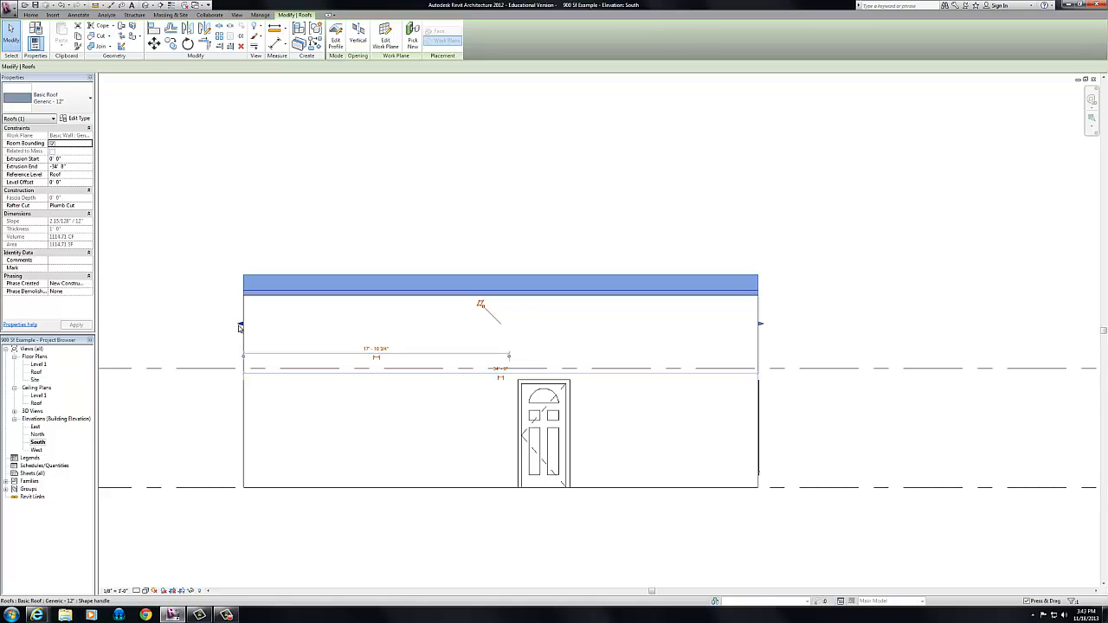
pyautogui.moveTo(240, 326); pyautogui.dragTo(222, 325)
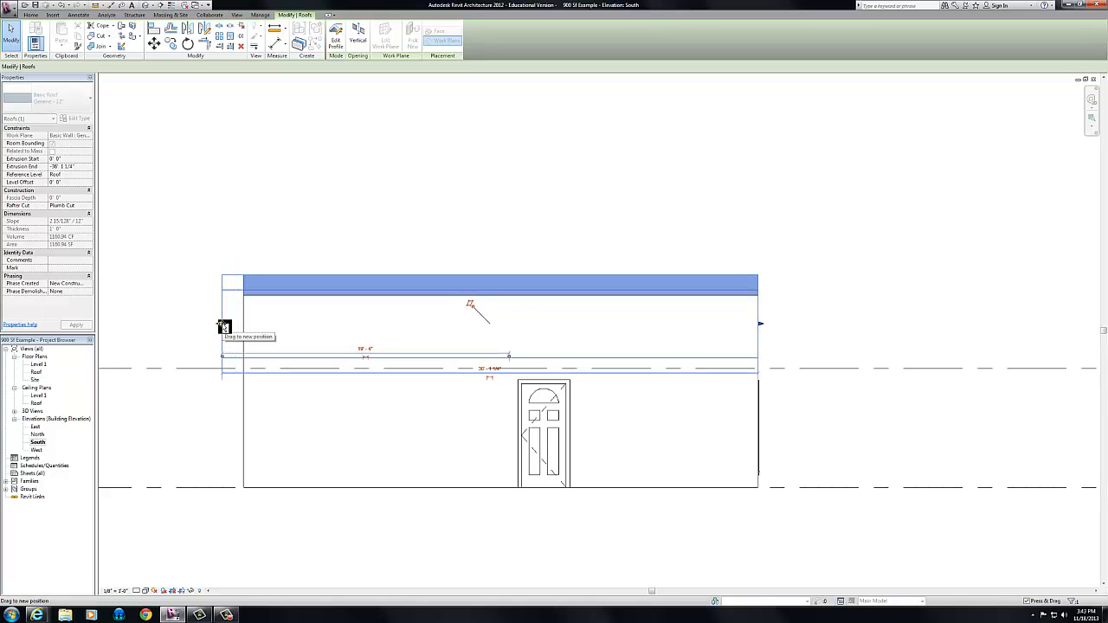
pyautogui.press('Escape')
pyautogui.click(239, 291)
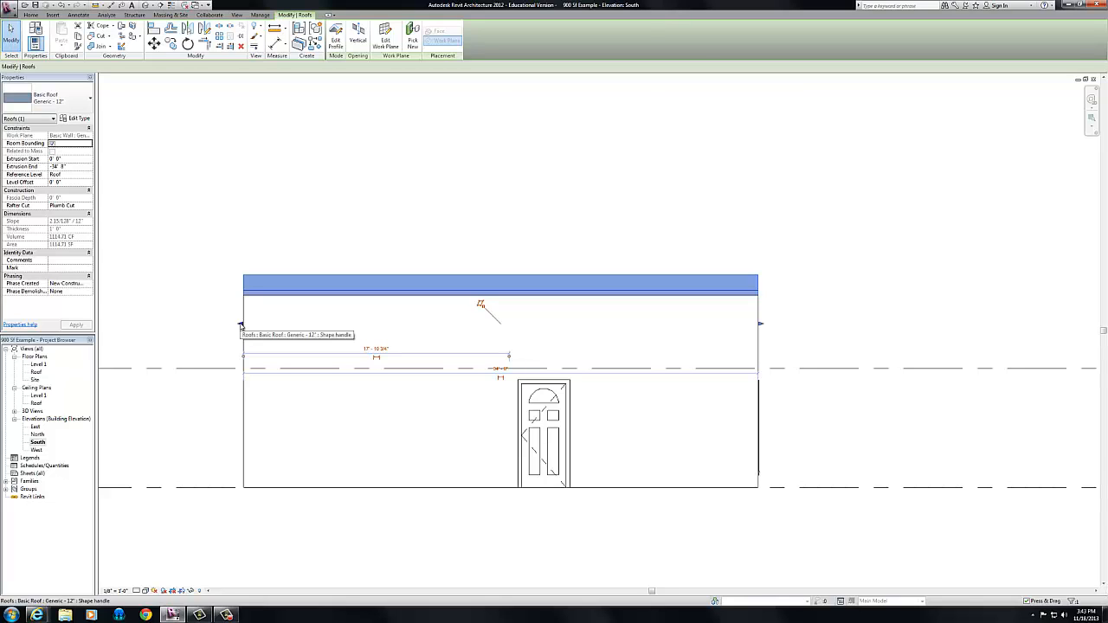
pyautogui.moveTo(241, 325); pyautogui.dragTo(216, 326)
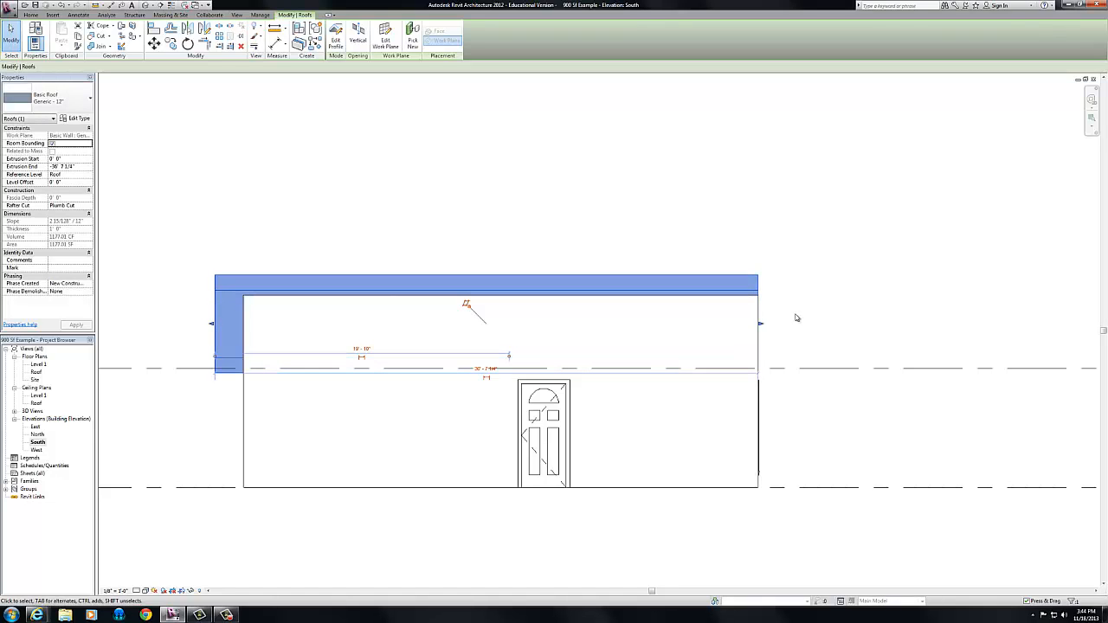
# - Extend the roof's east end past the wall with an overhang matching the west end, and deselect the roof
pyautogui.moveTo(761, 326); pyautogui.dragTo(782, 329)
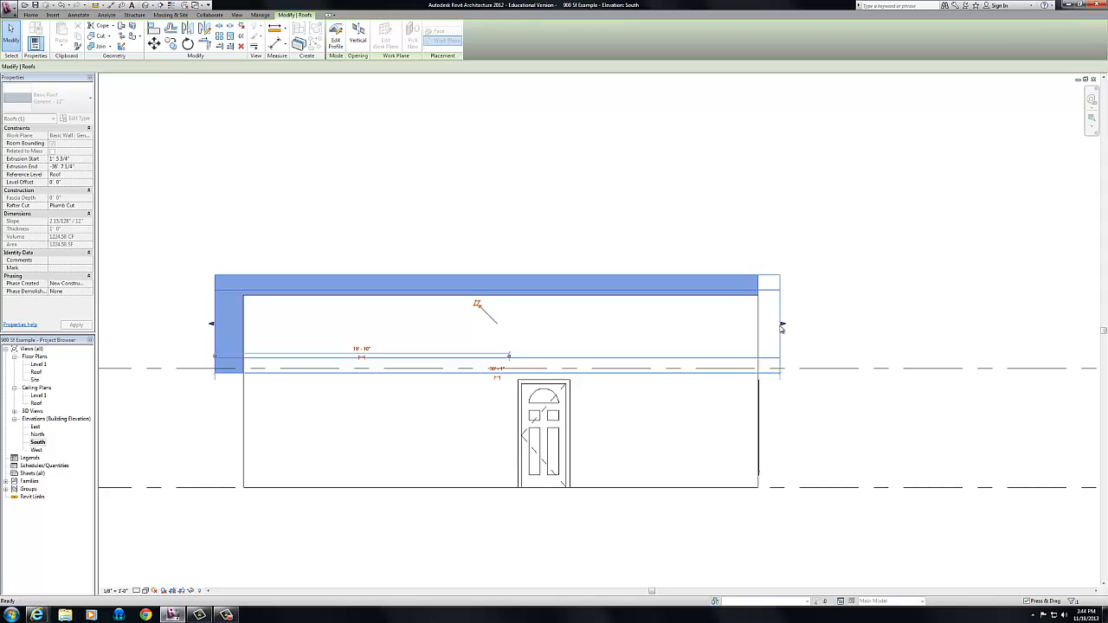
pyautogui.press('Escape')
pyautogui.click(759, 287)
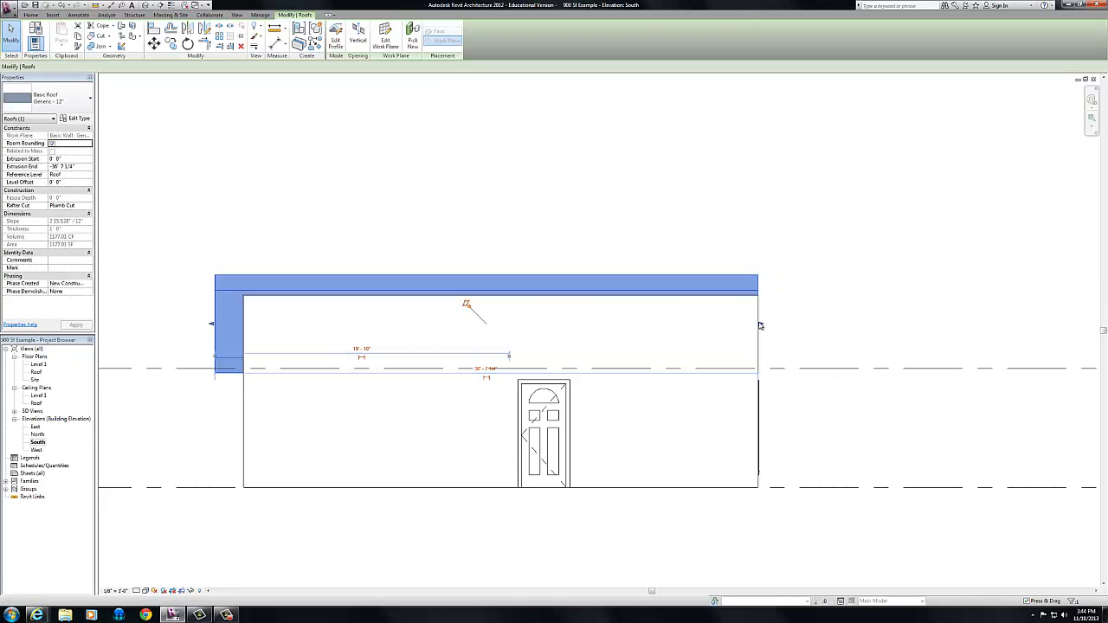
pyautogui.moveTo(761, 326); pyautogui.dragTo(789, 329)
pyautogui.click(831, 286)
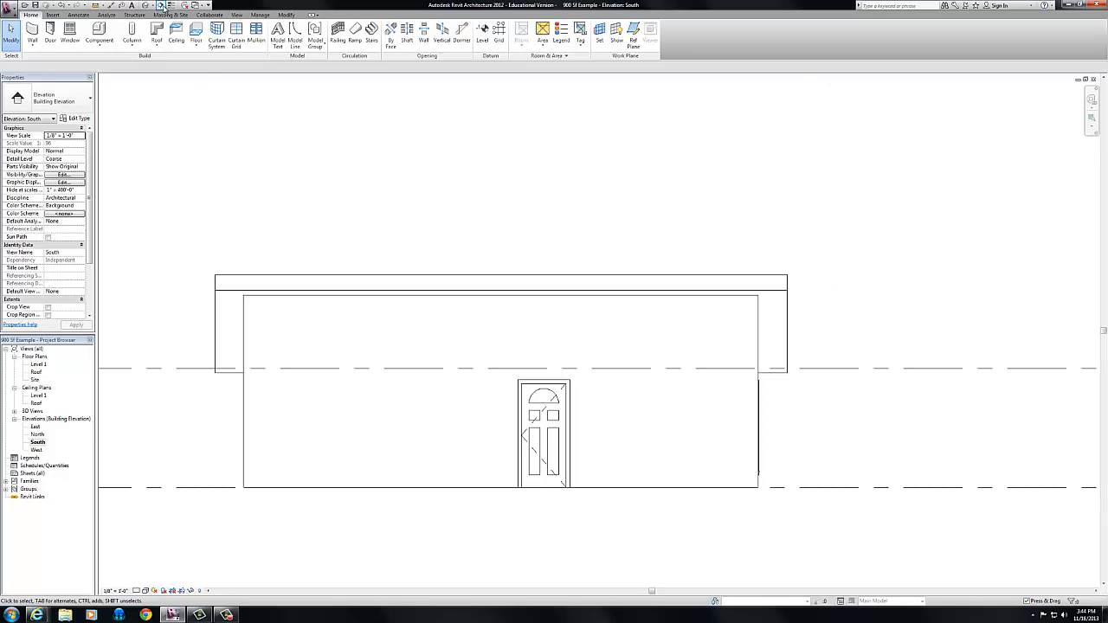
# - Examine the roof overhangs and attached walls in the 3D view from the southwest corner, from underneath and from above
pyautogui.click(161, 5)
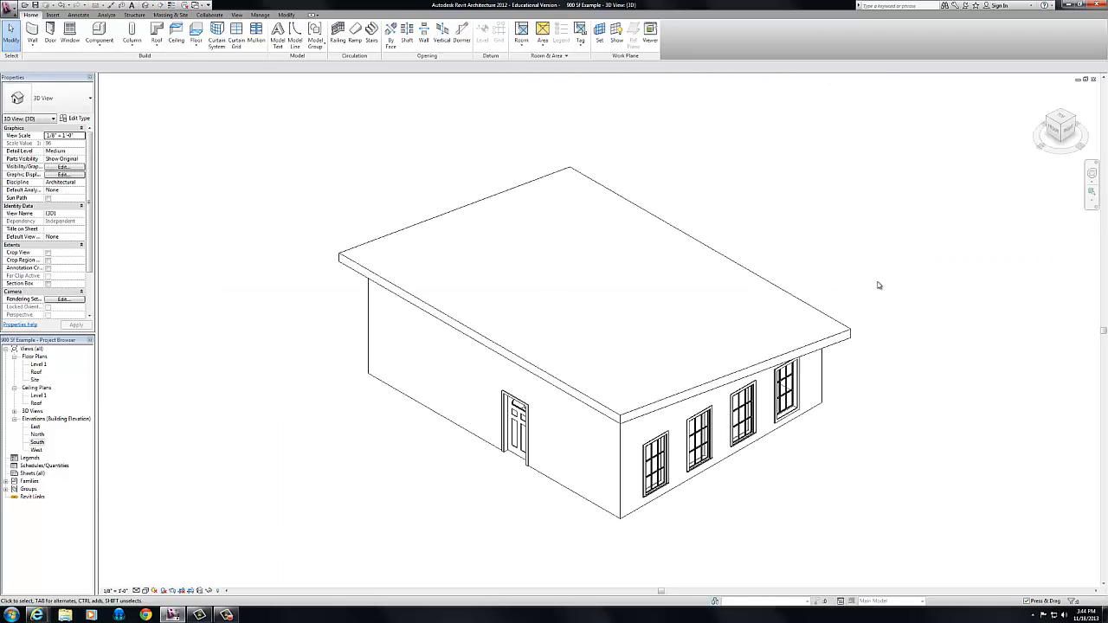
pyautogui.click(1048, 119)
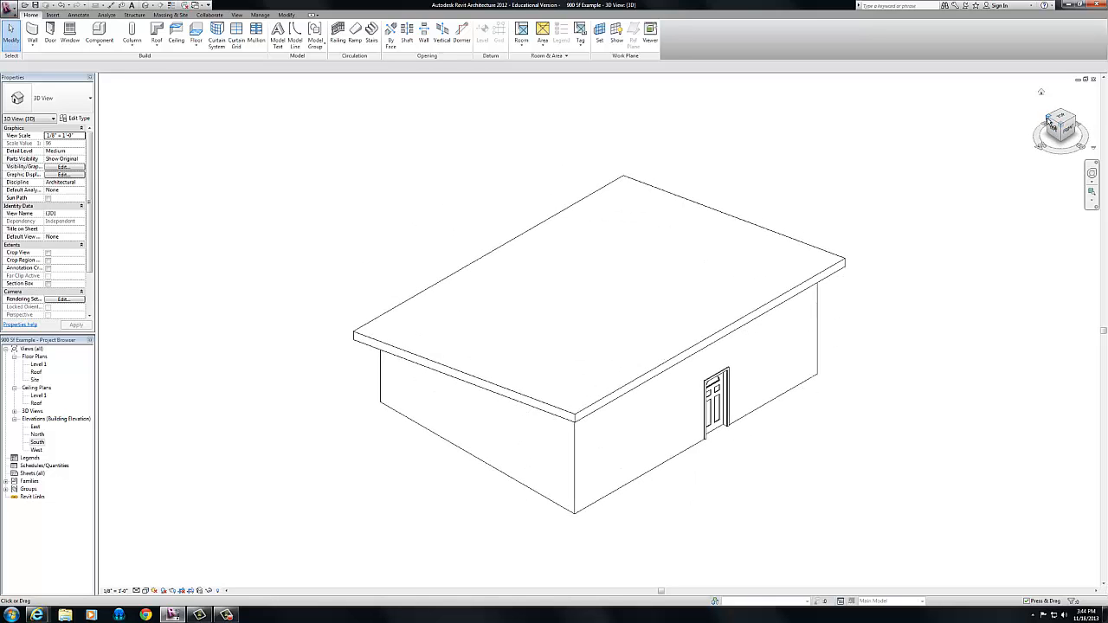
pyautogui.click(1061, 141)
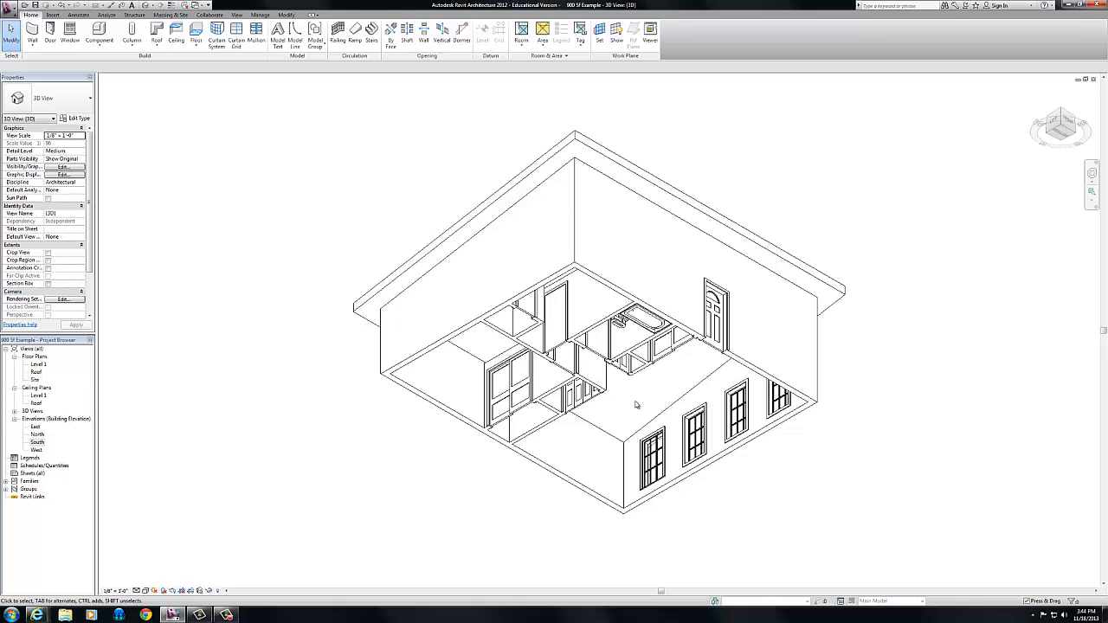
pyautogui.click(1063, 115)
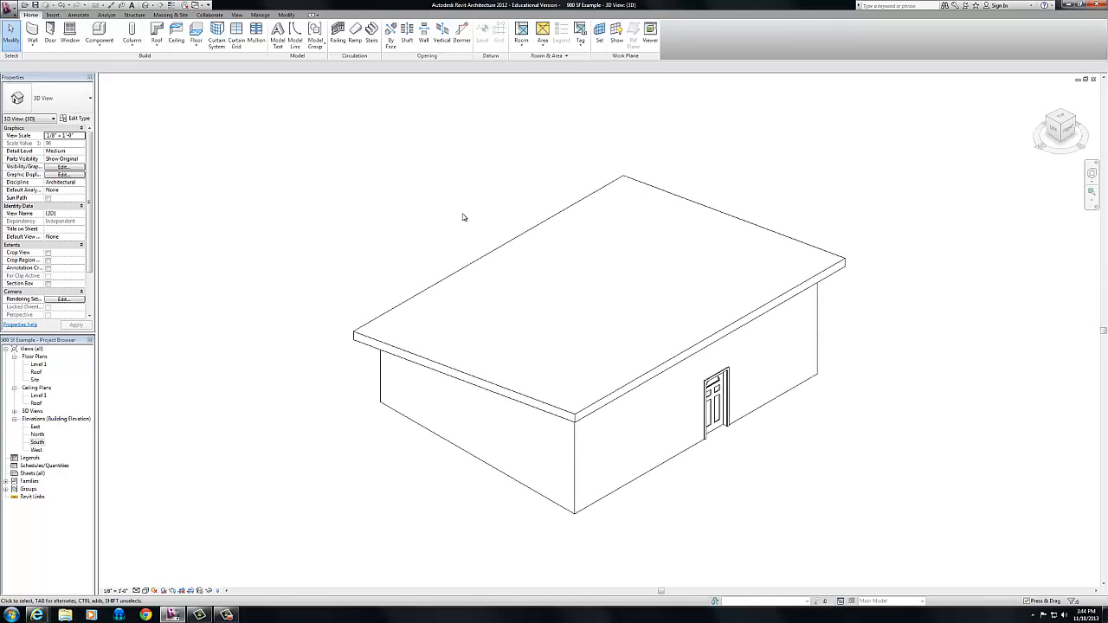
pyautogui.click(226, 615)
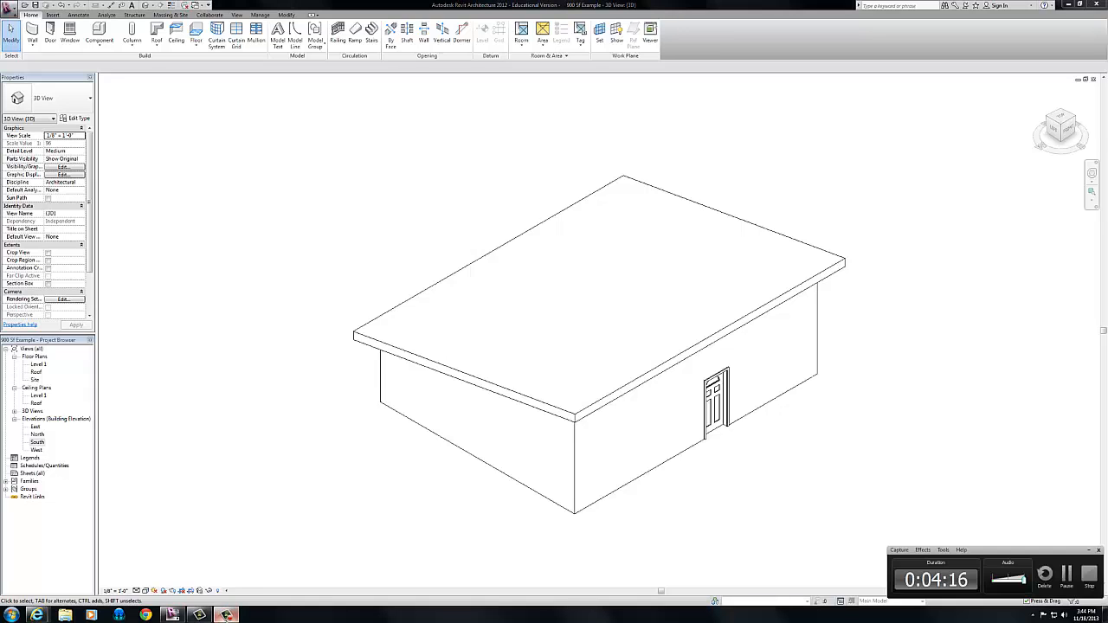